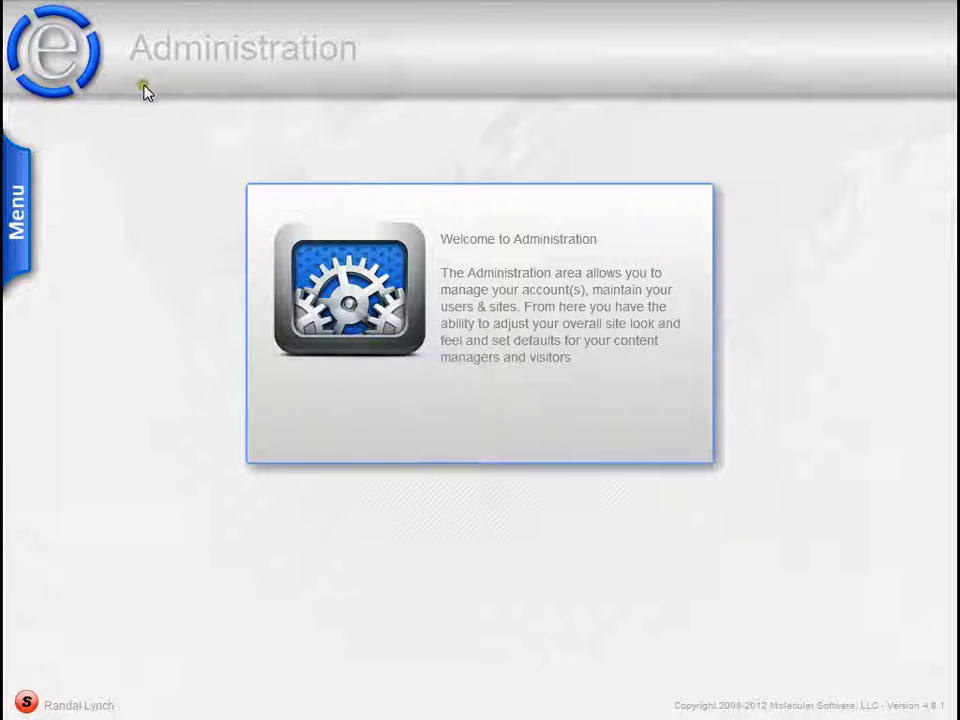
{"action": "left_click", "coordinate": [17, 198]}
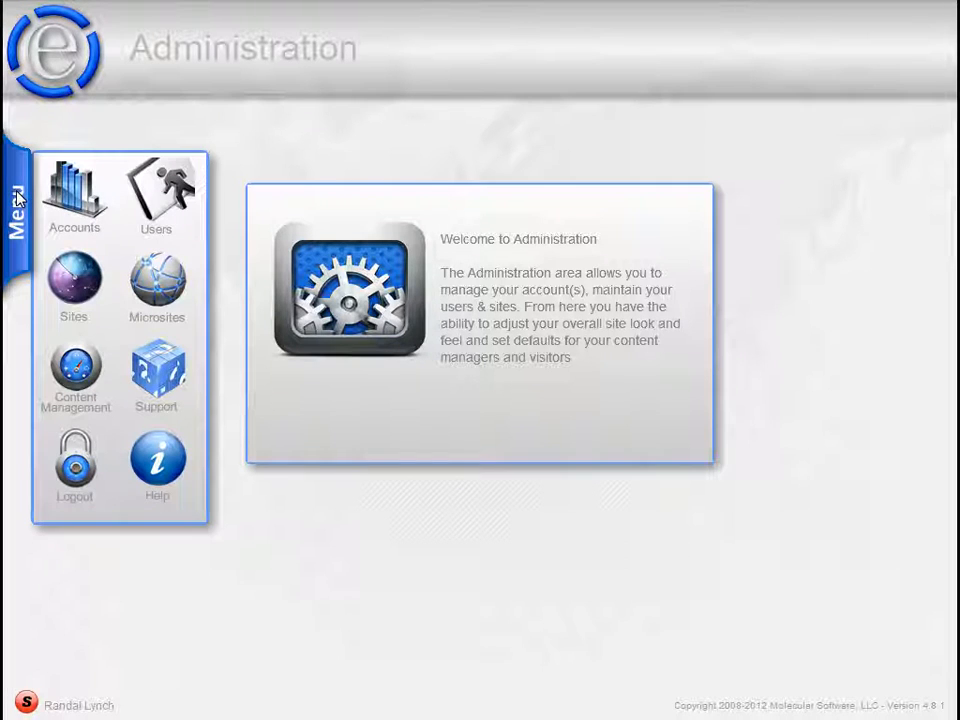
{"action": "left_click", "coordinate": [74, 282]}
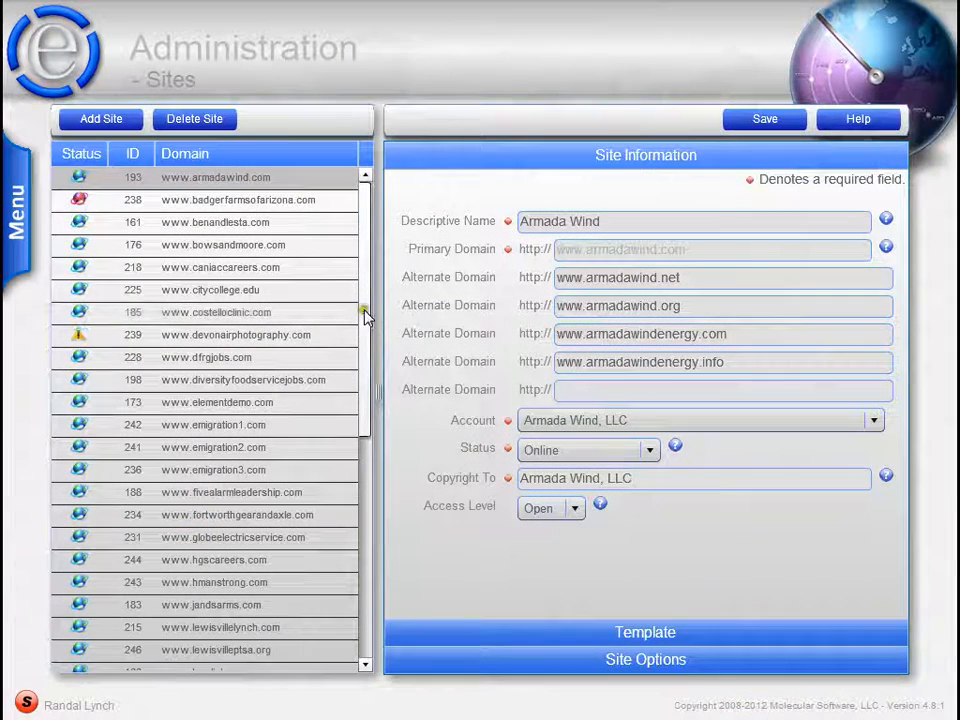
{"action": "left_click", "coordinate": [290, 408]}
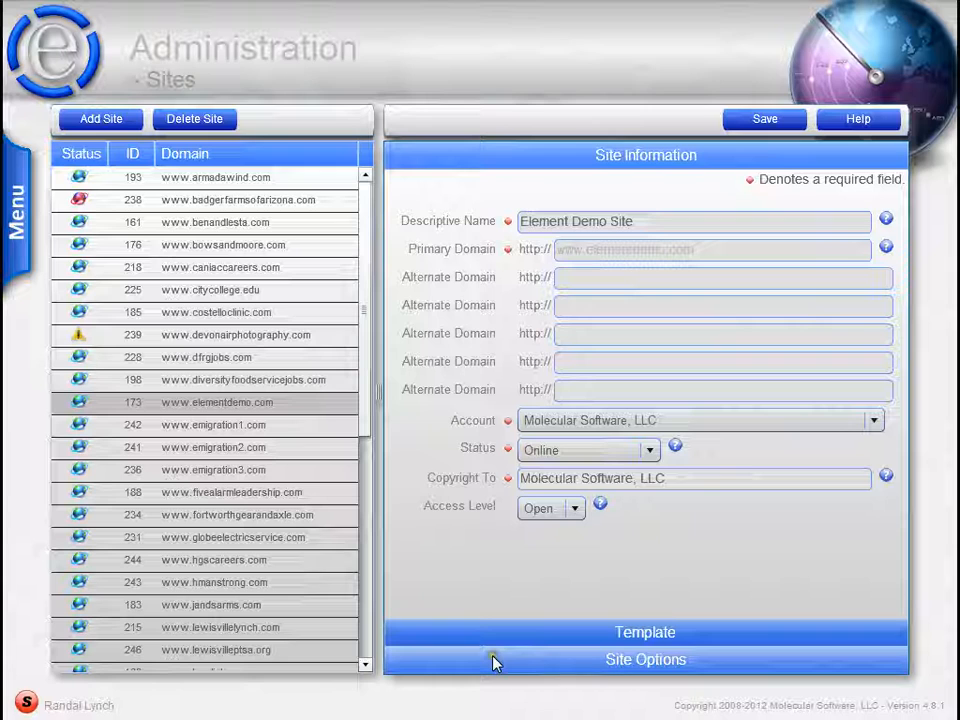
{"action": "left_click", "coordinate": [574, 668]}
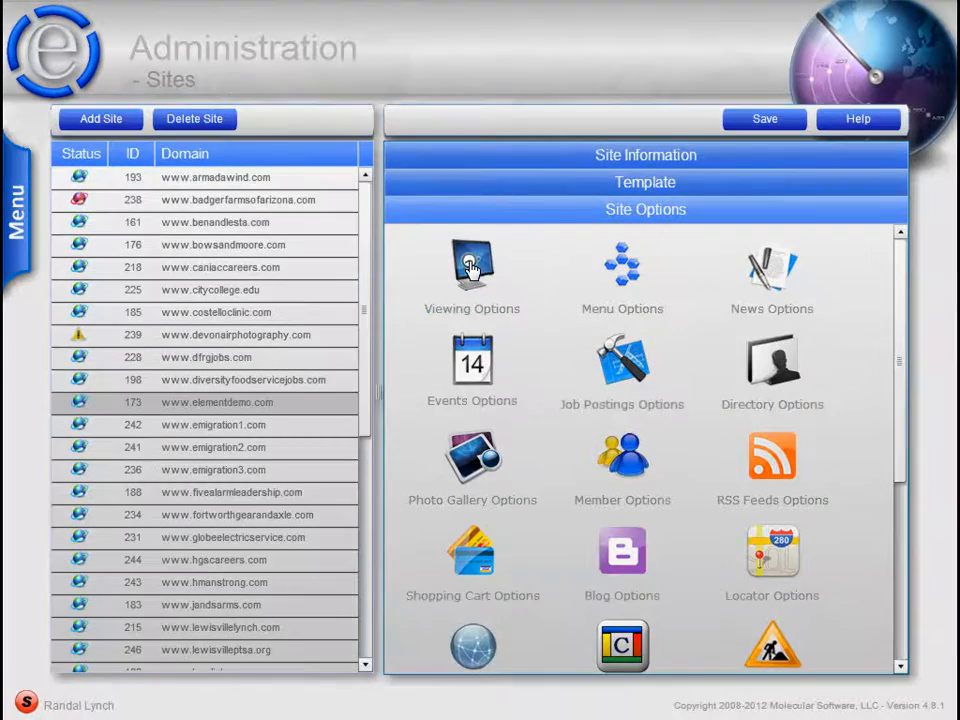
{"action": "left_click", "coordinate": [471, 266]}
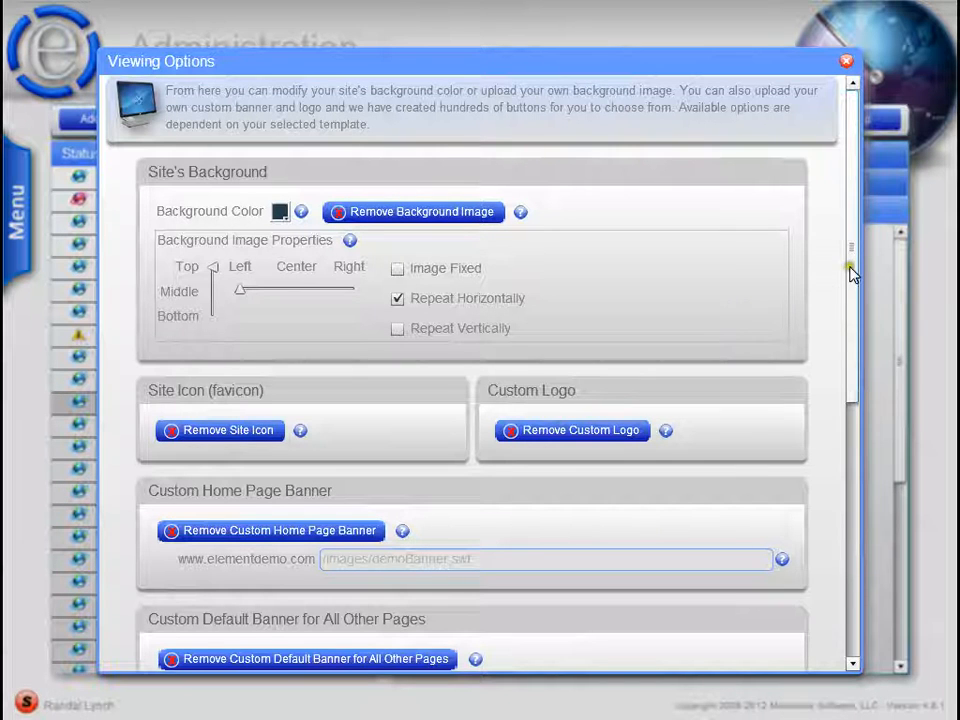
- Review the available viewing options, including the button styles, and look over the demo site's home page
{"action": "left_click_drag", "start_coordinate": [852, 268], "coordinate": [843, 532]}
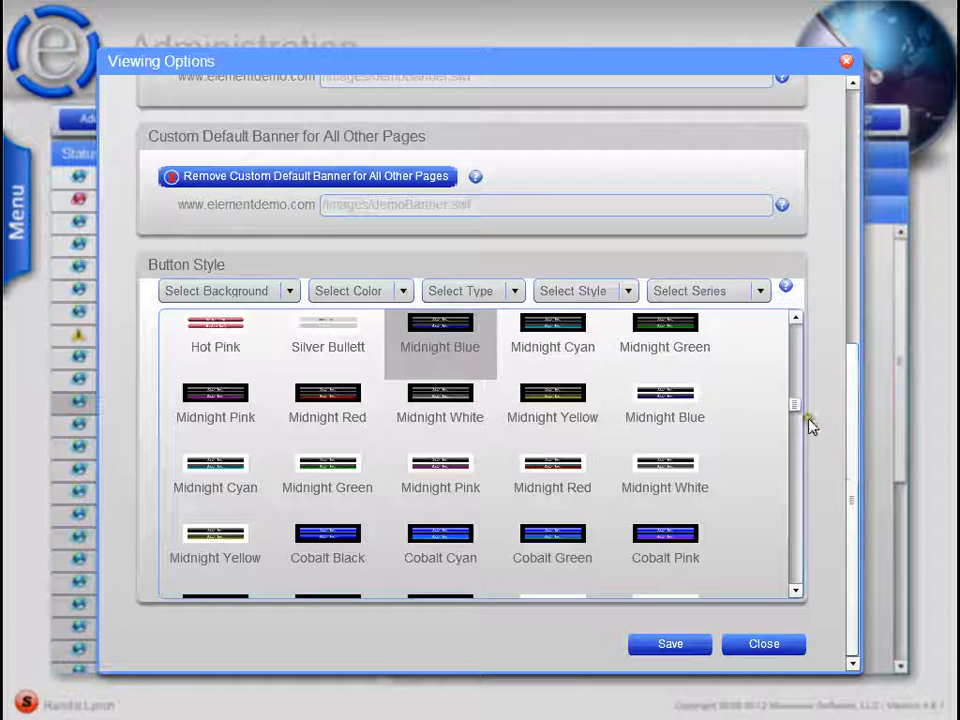
{"action": "mouse_move", "coordinate": [793, 411]}
{"action": "left_mouse_down"}
{"action": "mouse_move", "coordinate": [794, 449]}
{"action": "mouse_move", "coordinate": [794, 403]}
{"action": "left_mouse_up"}
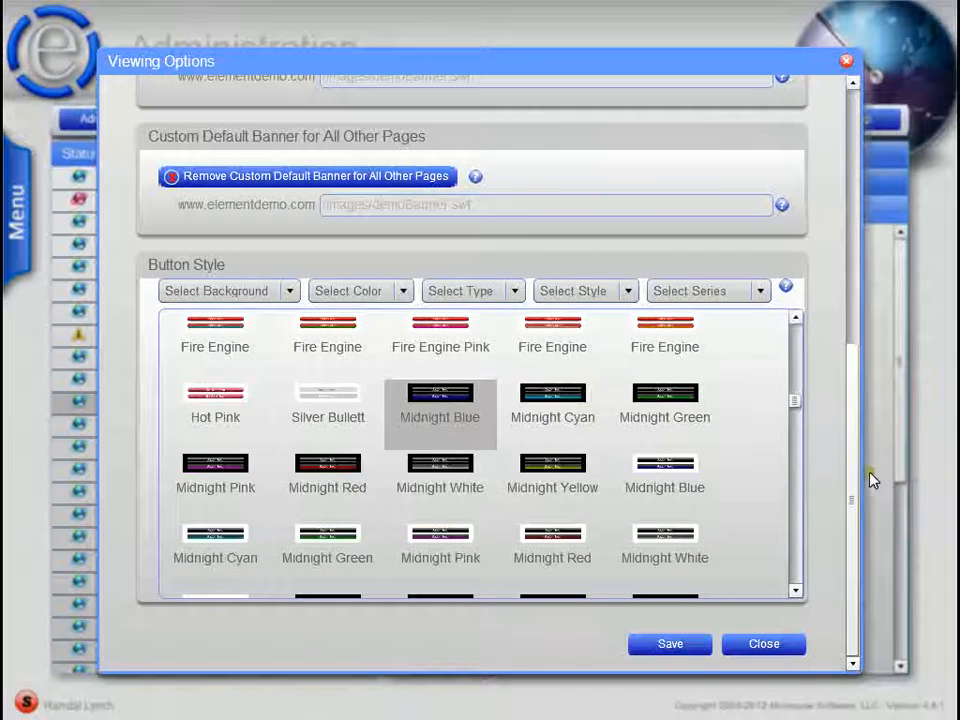
{"action": "left_click_drag", "start_coordinate": [852, 476], "coordinate": [857, 203]}
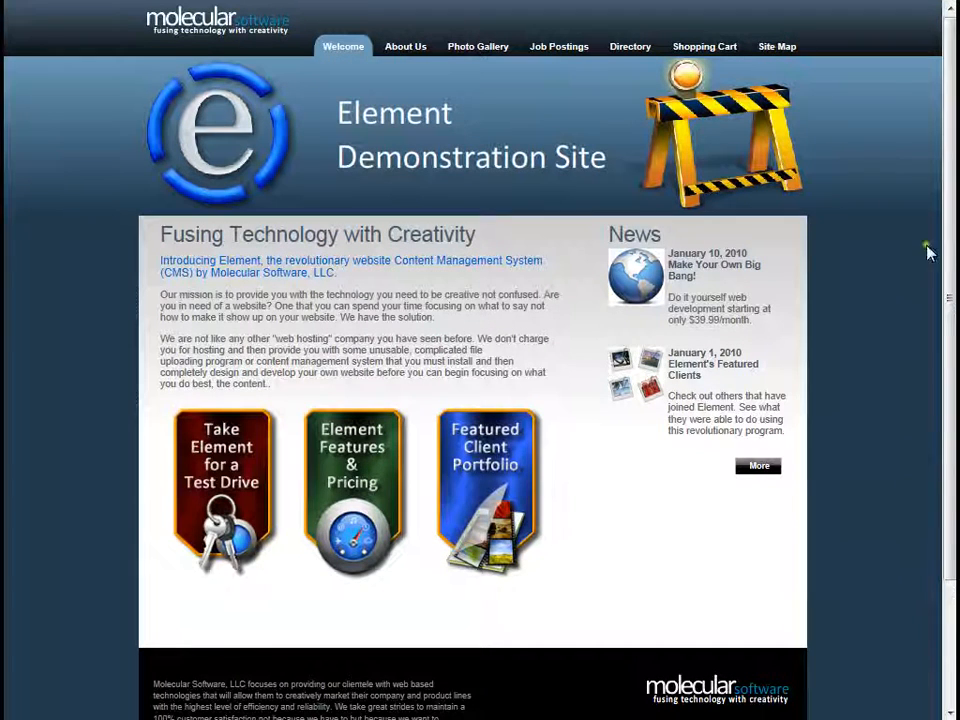
{"action": "scroll", "coordinate": [949, 566], "scroll_direction": "down", "scroll_amount": 3}
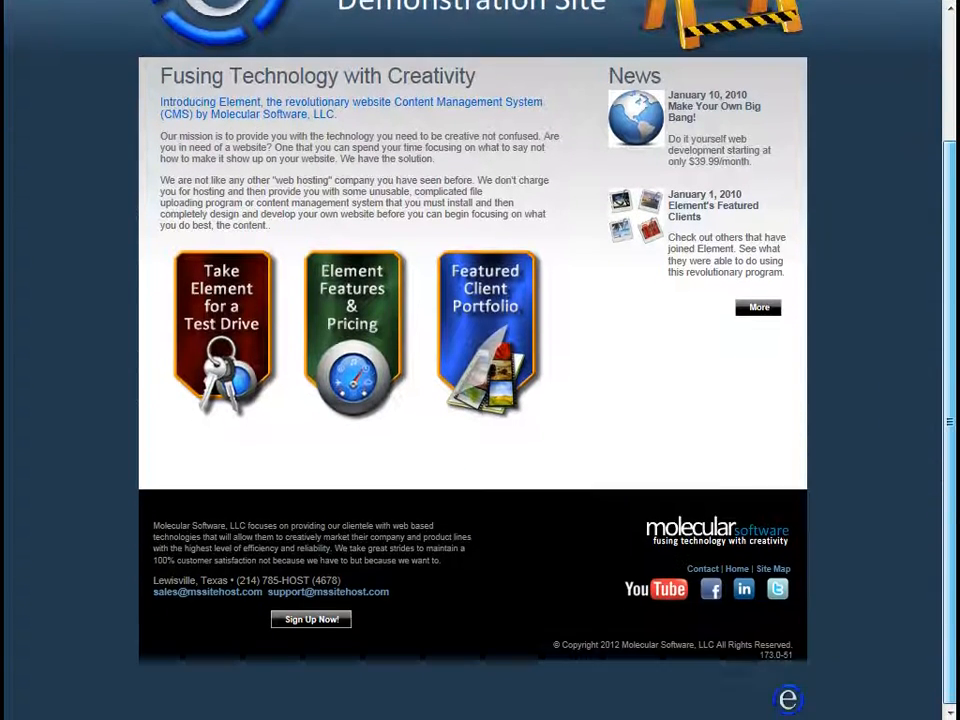
{"action": "scroll", "coordinate": [949, 566], "scroll_direction": "up", "scroll_amount": 3}
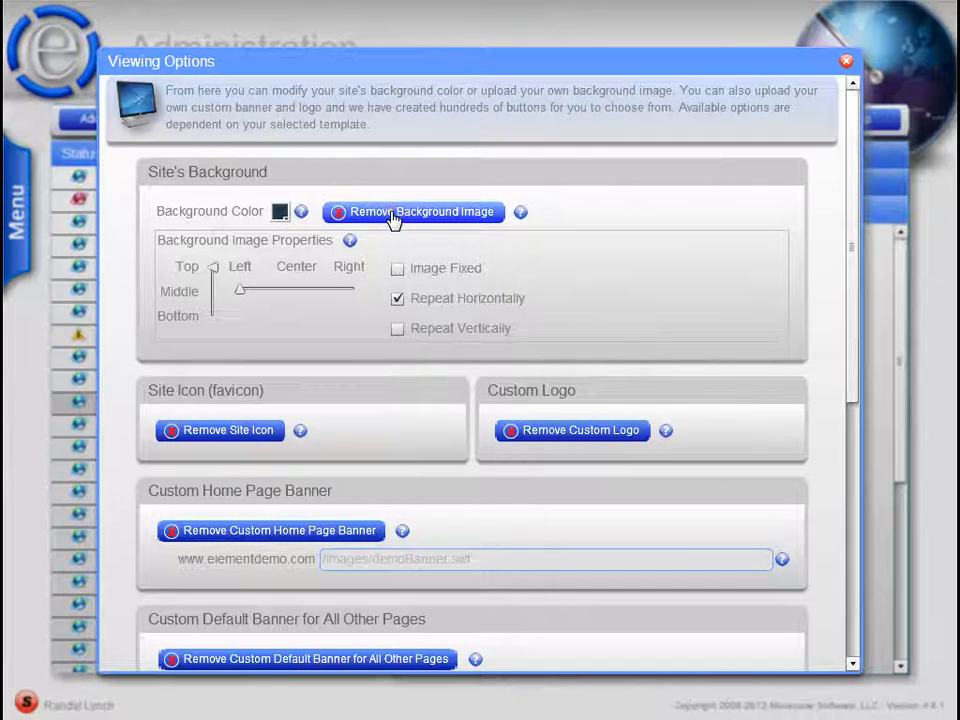
- Remove the site's background image, confirm the removal, and reload the demo site to check its background
{"action": "left_click", "coordinate": [392, 216]}
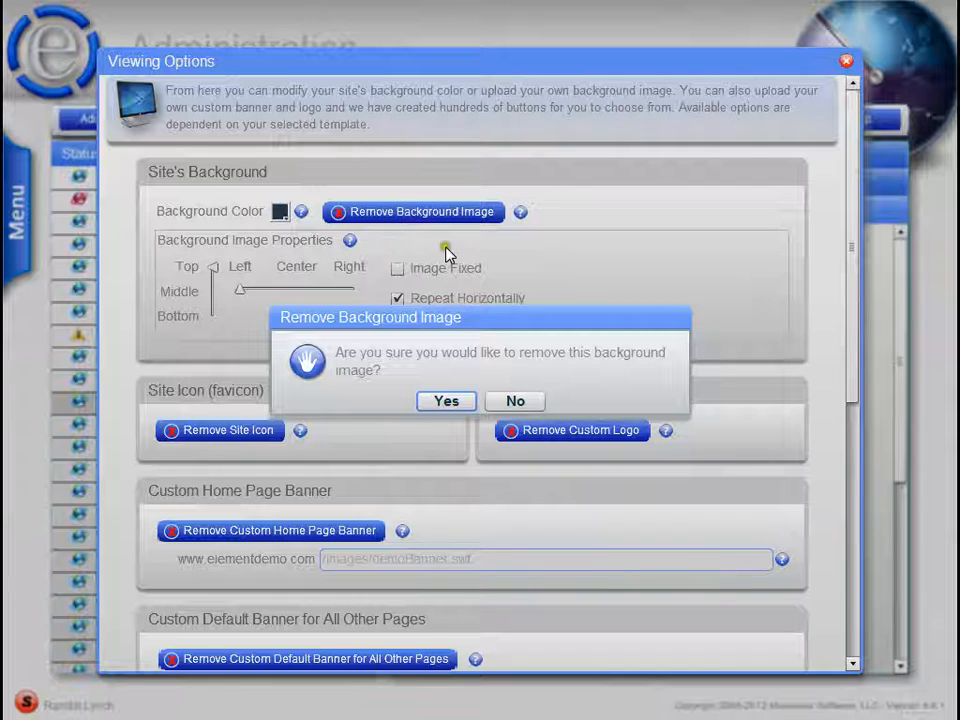
{"action": "left_click", "coordinate": [446, 400]}
{"action": "left_click", "coordinate": [611, 2]}
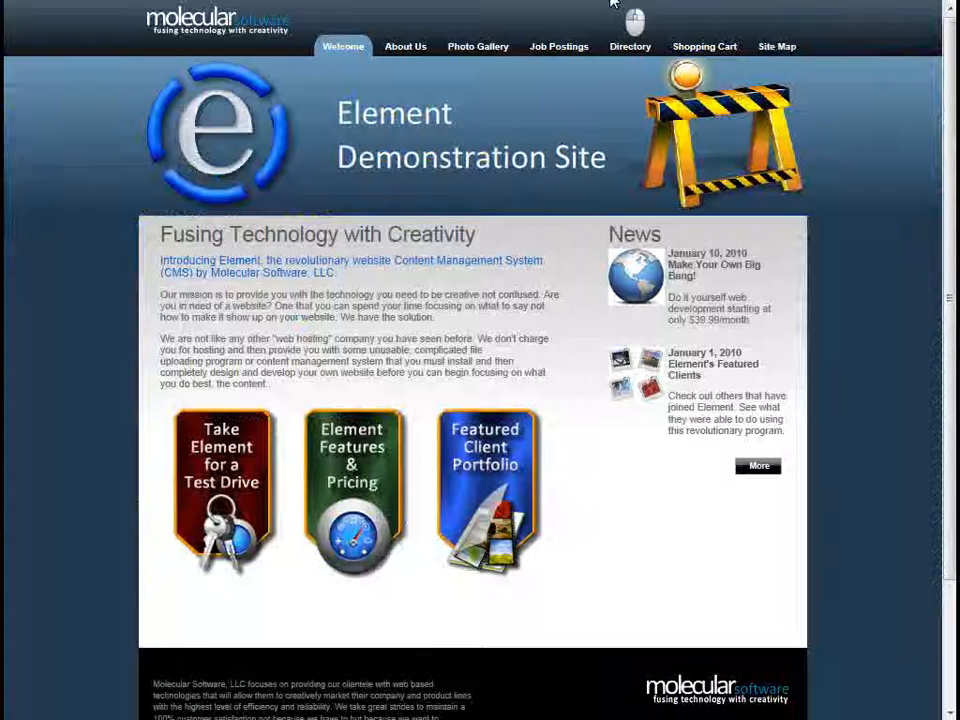
{"action": "left_click", "coordinate": [280, 1]}
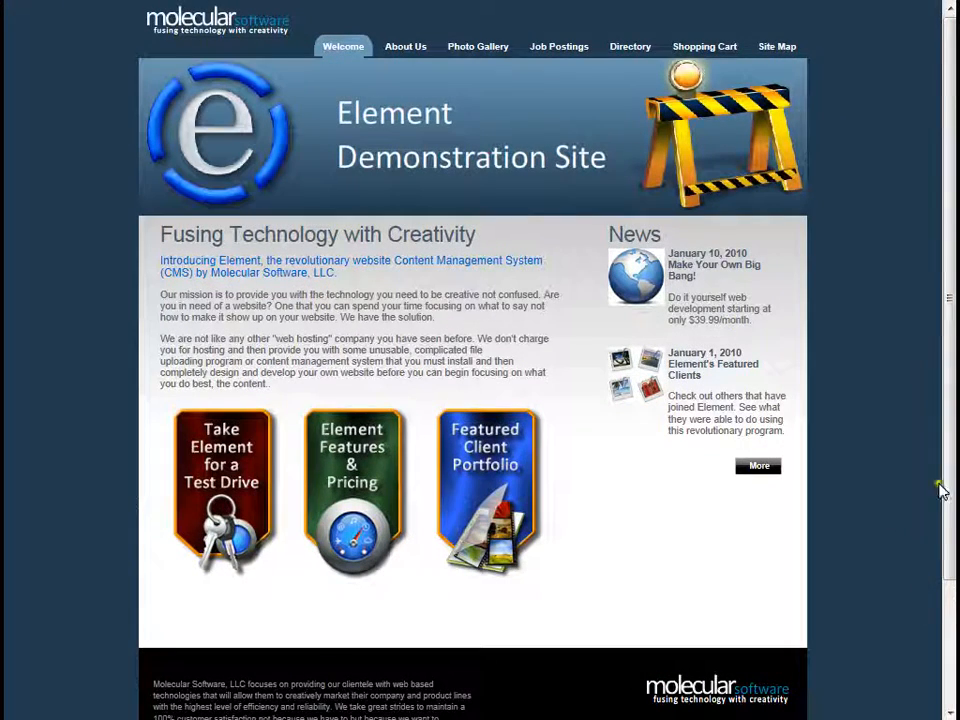
{"action": "mouse_move", "coordinate": [951, 482]}
{"action": "left_mouse_down"}
{"action": "mouse_move", "coordinate": [932, 637]}
{"action": "mouse_move", "coordinate": [957, 482]}
{"action": "left_mouse_up"}
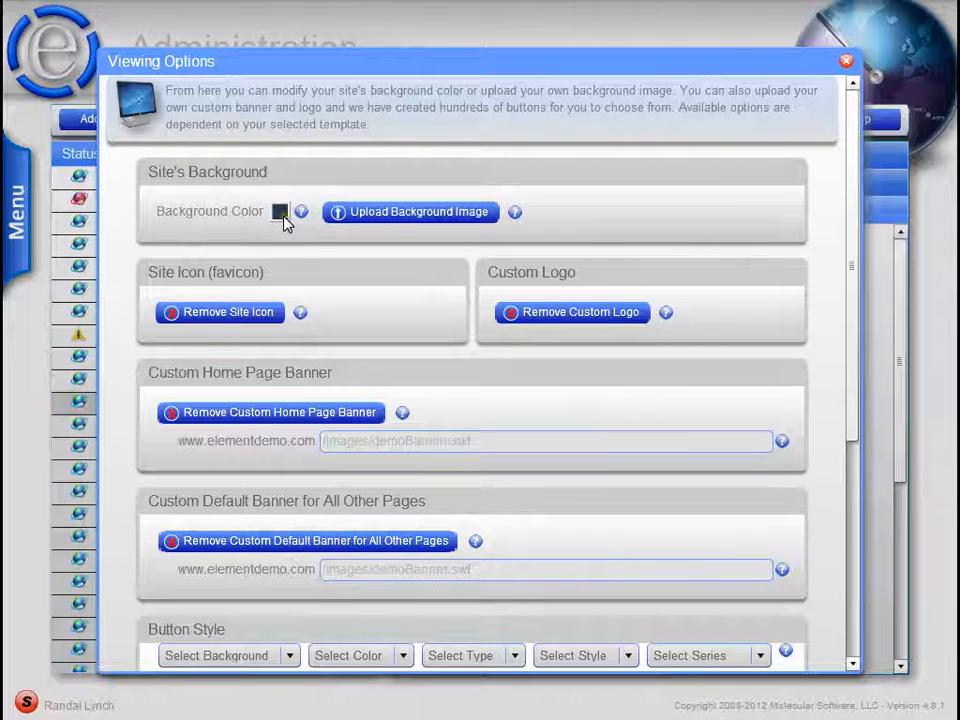
- Copy the current background color code, then save brown 996633 as the site's background color and refresh the demo site
{"action": "left_click", "coordinate": [281, 213]}
{"action": "key", "text": "ctrl+c"}
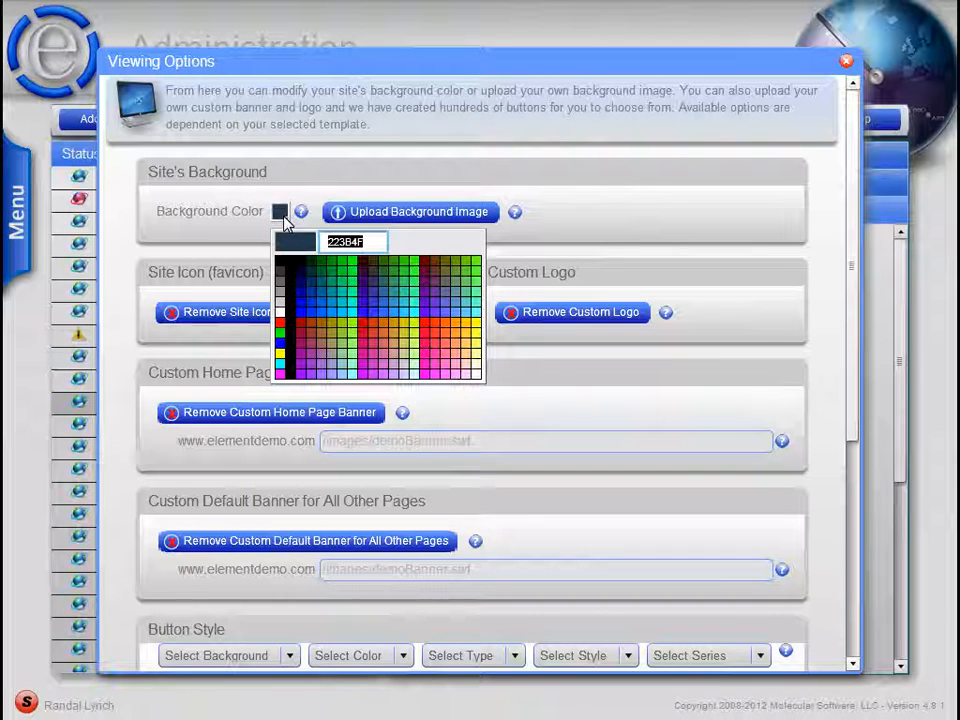
{"action": "left_click", "coordinate": [323, 339]}
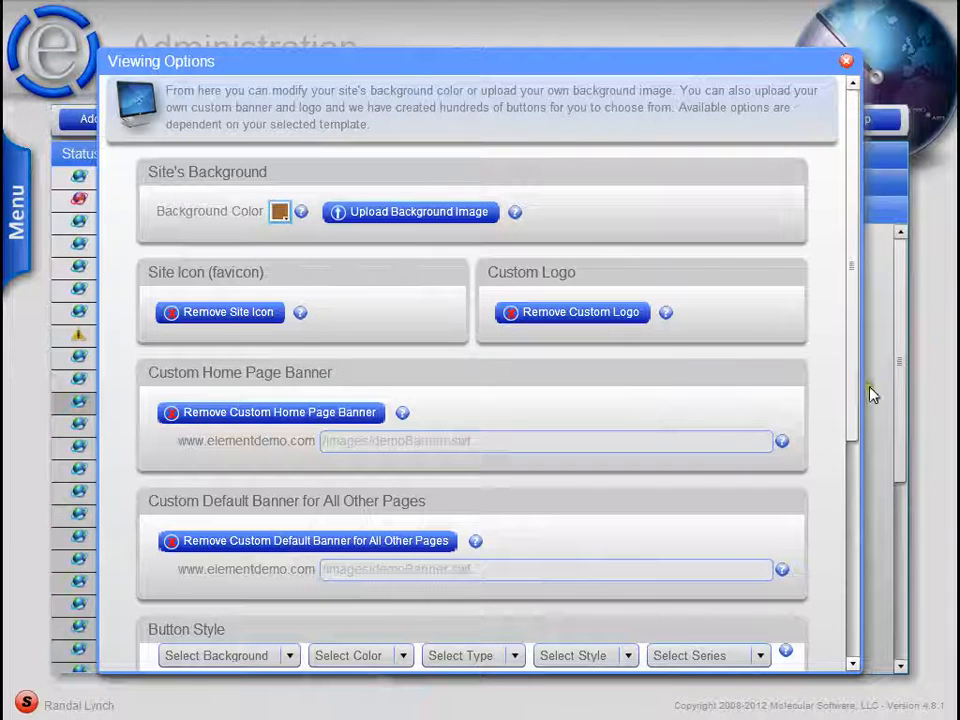
{"action": "left_click_drag", "start_coordinate": [851, 381], "coordinate": [821, 634]}
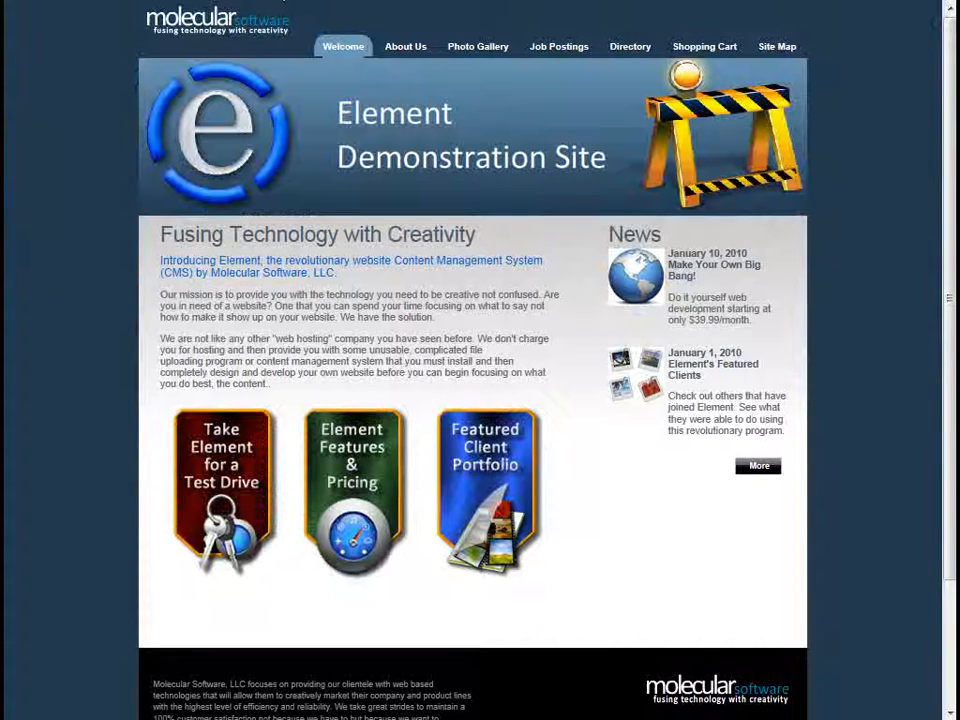
{"action": "key", "text": "F5"}
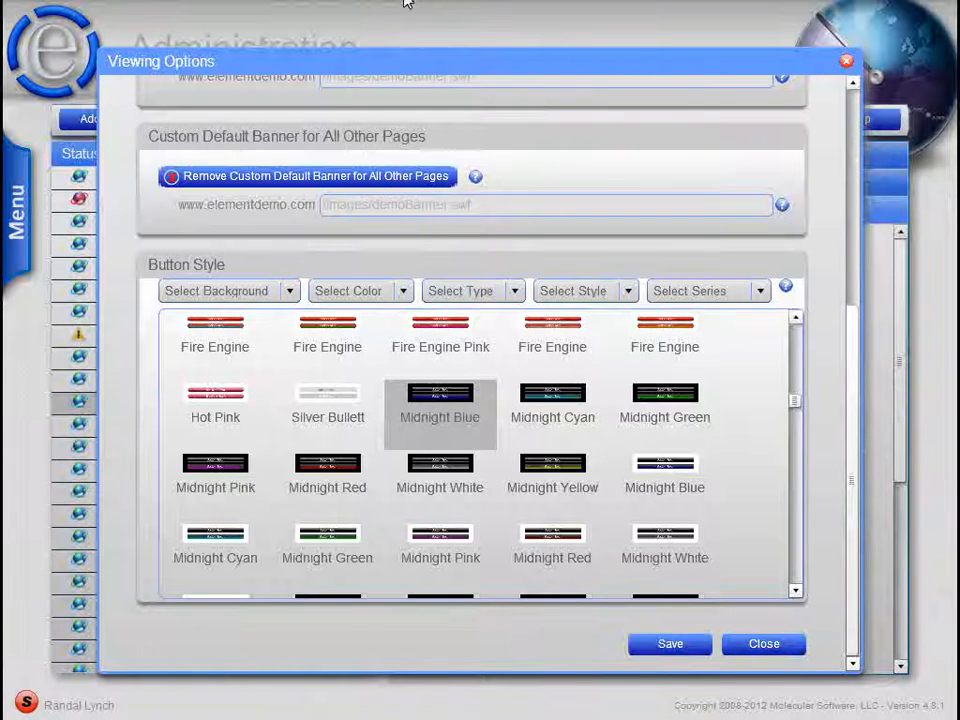
- Set the site's background color to 223B4F using the copied code, save the viewing options, and refresh the demo site
{"action": "left_click_drag", "start_coordinate": [851, 340], "coordinate": [866, 154]}
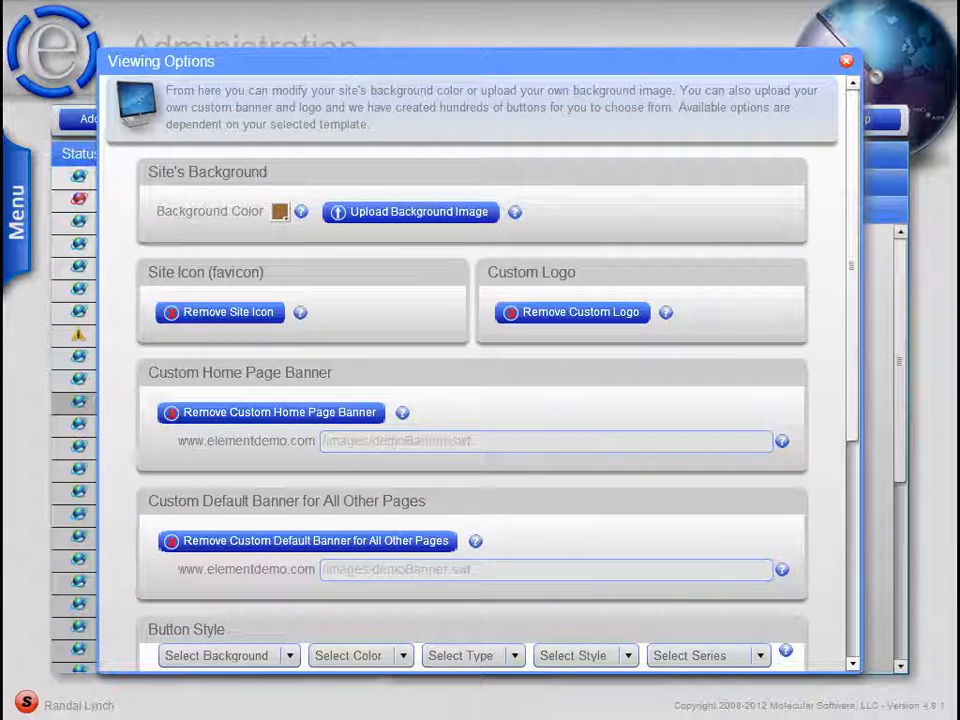
{"action": "left_click", "coordinate": [280, 211]}
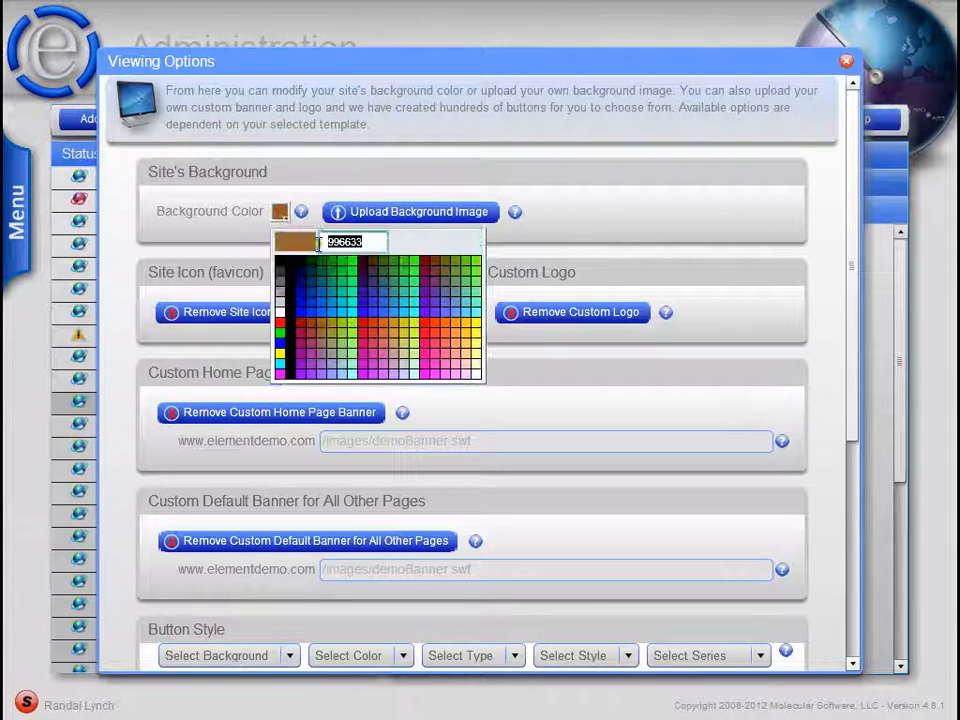
{"action": "key", "text": "ctrl+v"}
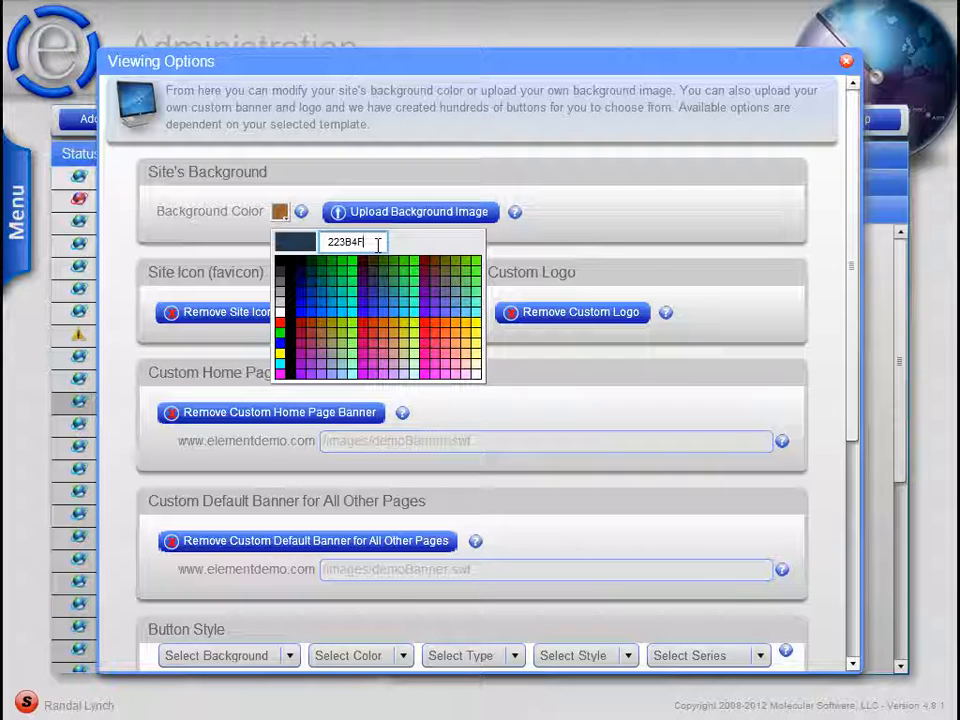
{"action": "key", "text": "Return"}
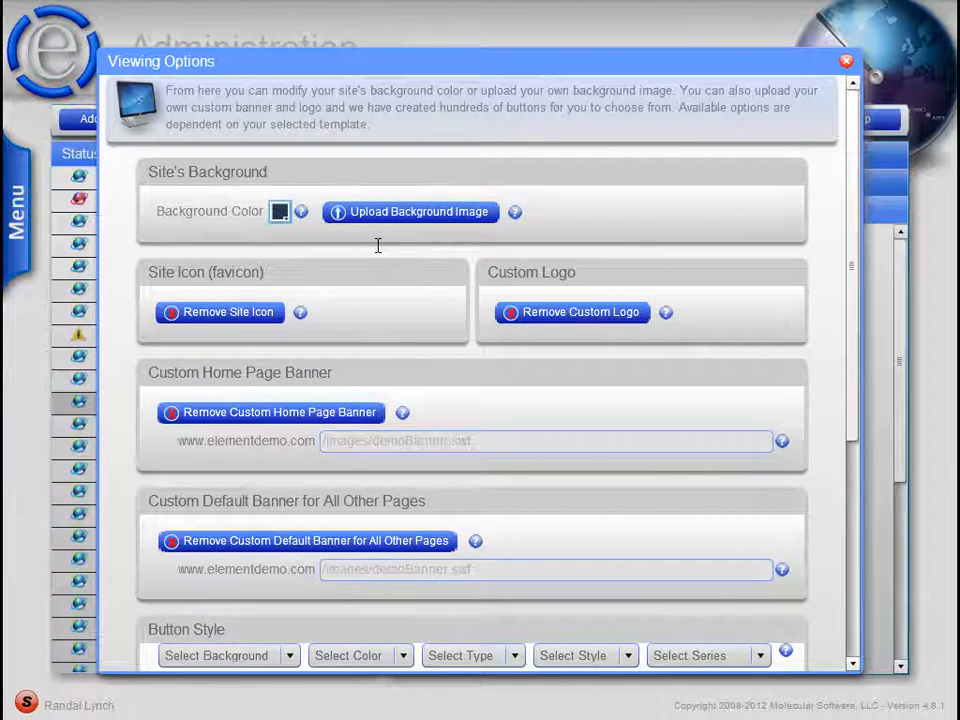
{"action": "left_click_drag", "start_coordinate": [853, 369], "coordinate": [680, 648]}
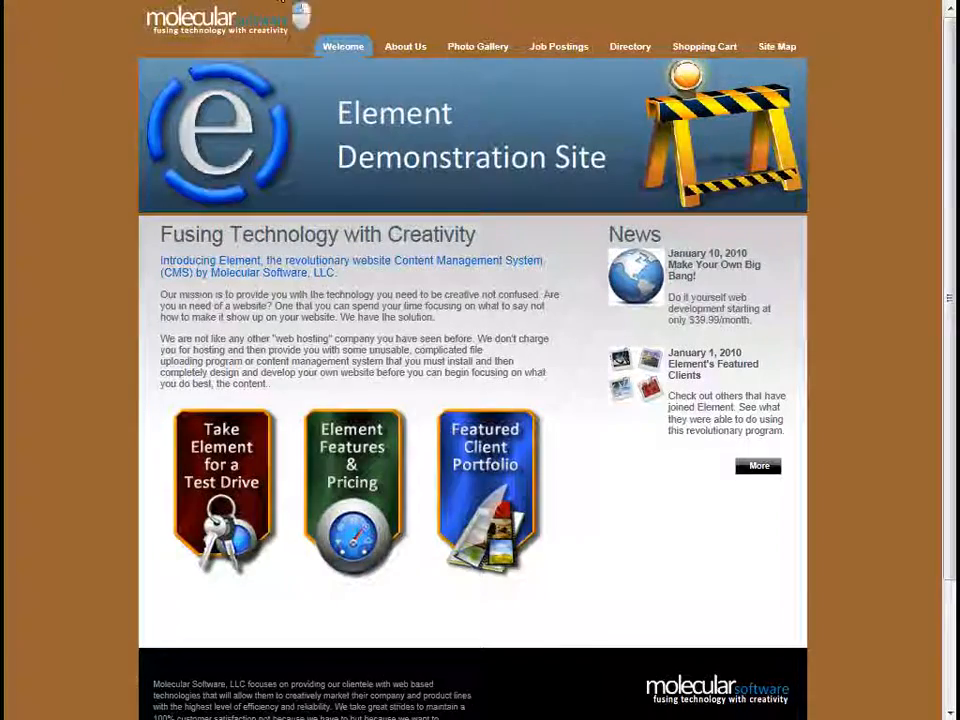
{"action": "key", "text": "F5"}
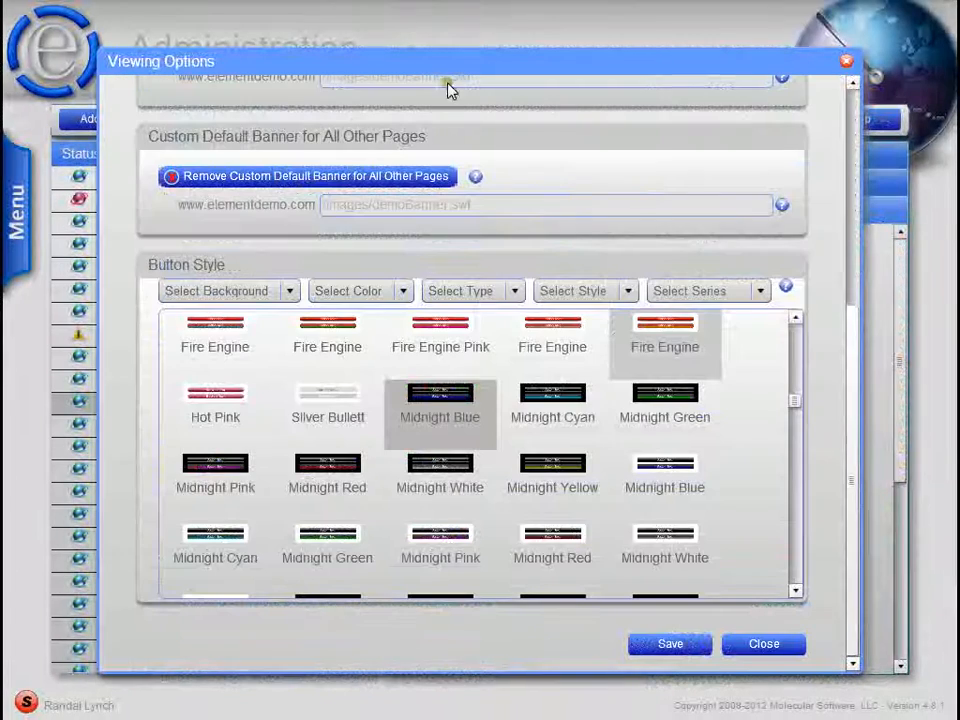
- Upload background.jpg from the backgrounds folder as the site's background image
{"action": "left_click_drag", "start_coordinate": [848, 372], "coordinate": [842, 133]}
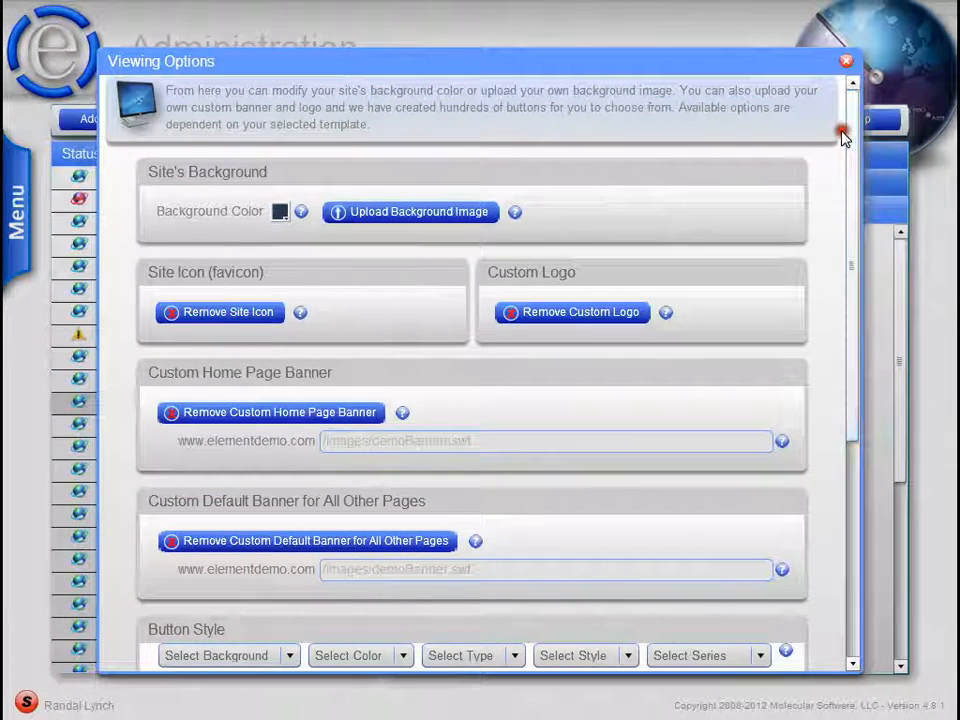
{"action": "left_click", "coordinate": [437, 212]}
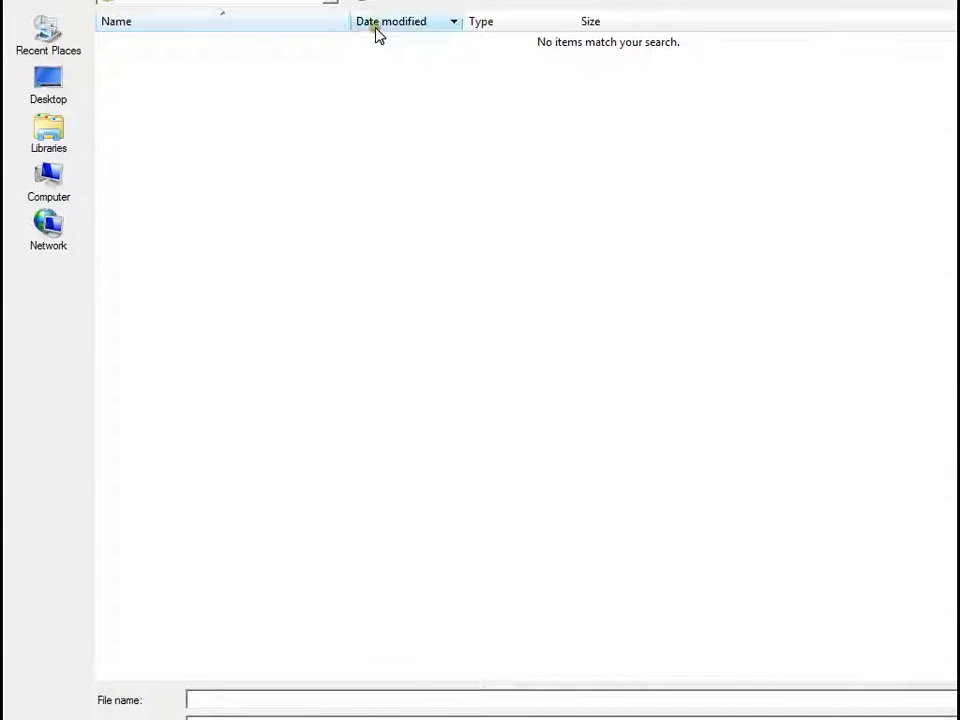
{"action": "left_click", "coordinate": [386, 7]}
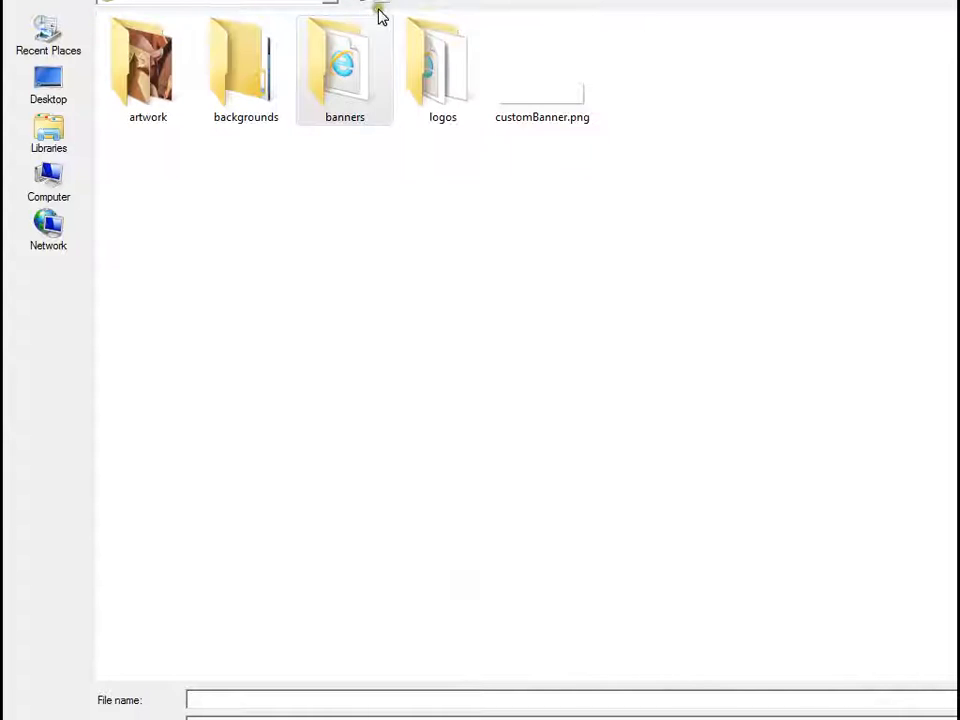
{"action": "double_click", "coordinate": [251, 92]}
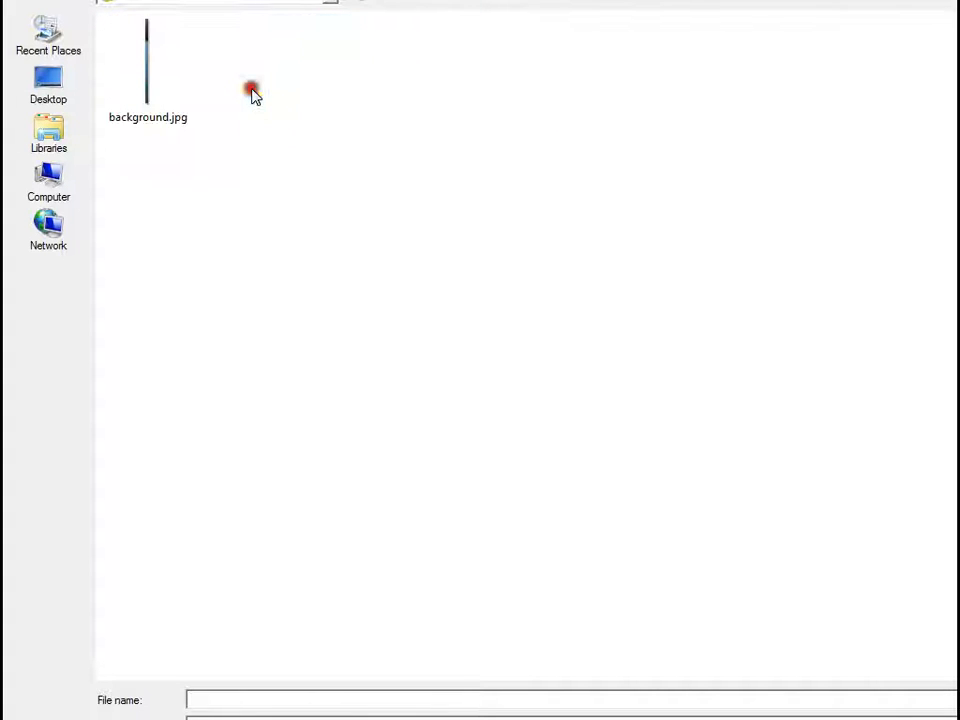
{"action": "left_click", "coordinate": [153, 102]}
{"action": "double_click", "coordinate": [152, 100]}
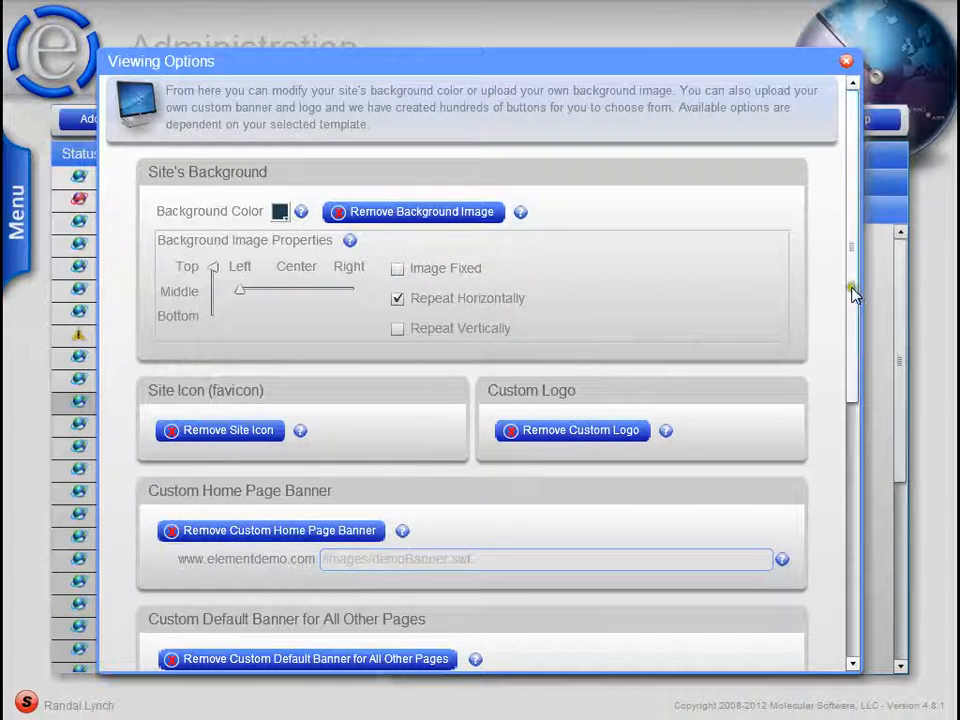
- Save the viewing options with the uploaded background image and refresh the demo site
{"action": "left_click_drag", "start_coordinate": [852, 294], "coordinate": [848, 615]}
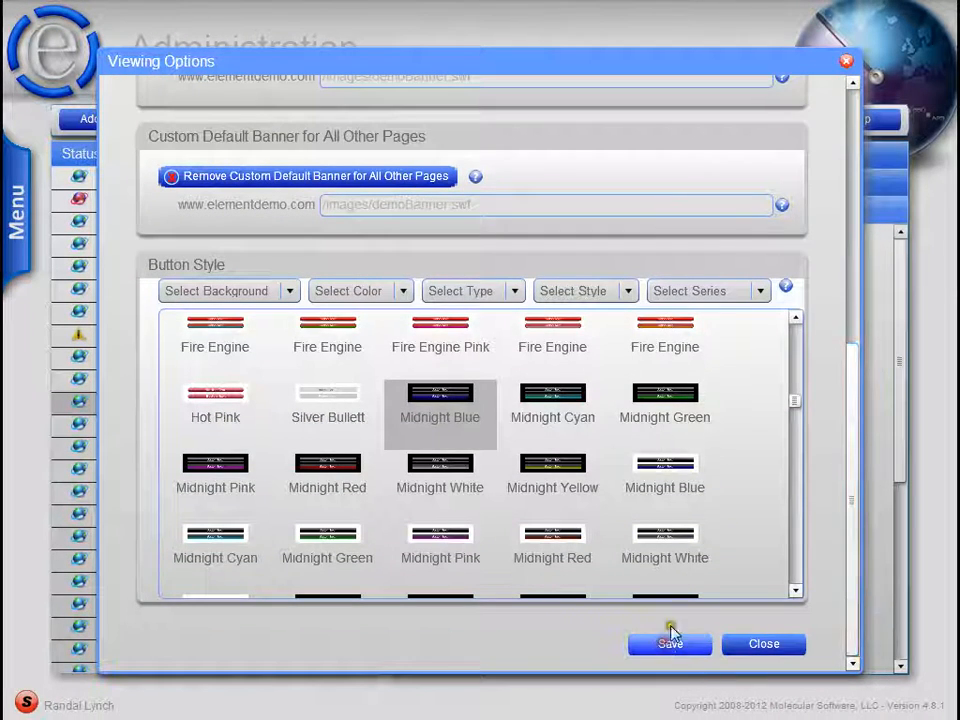
{"action": "left_click", "coordinate": [670, 640]}
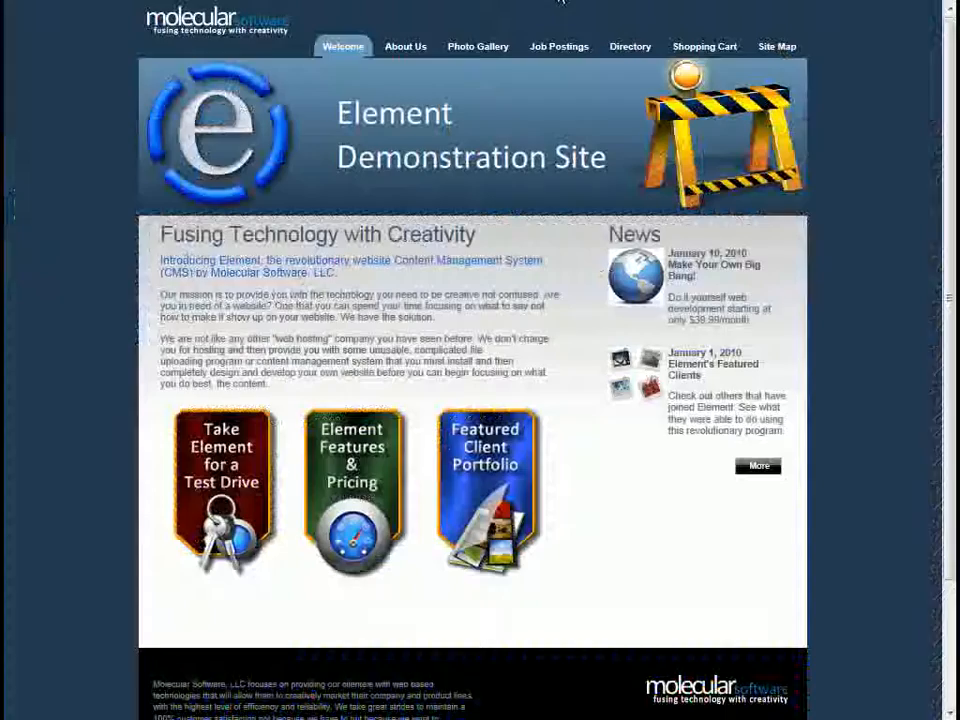
{"action": "key", "text": "F5"}
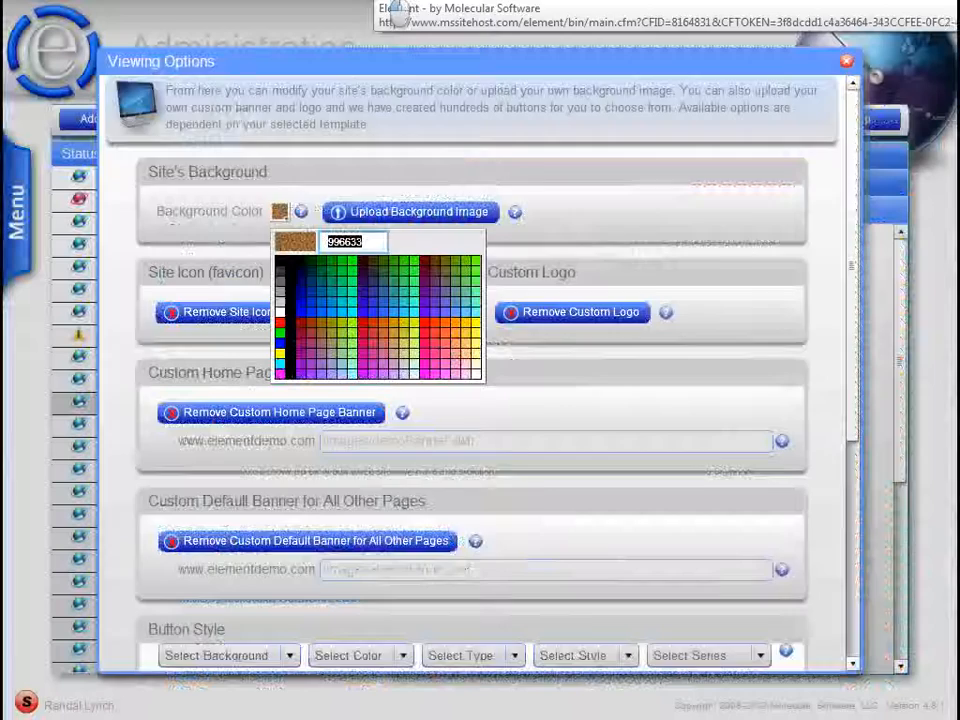
- Turn off Repeat Horizontally in the background image properties
{"action": "scroll", "coordinate": [516, 242], "scroll_direction": "down", "scroll_amount": 5}
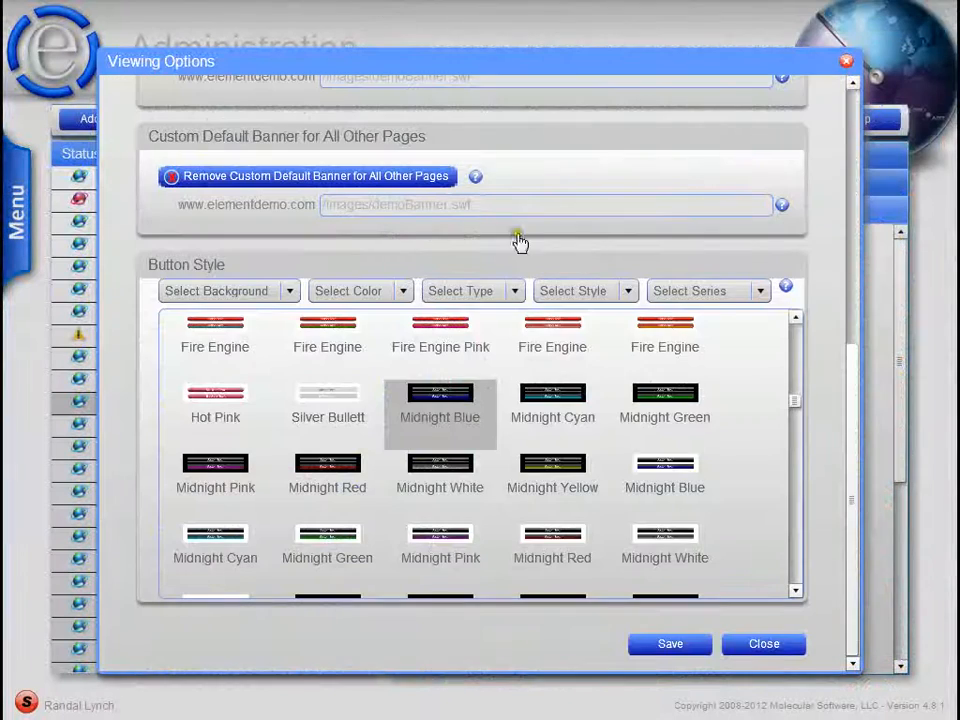
{"action": "left_click_drag", "start_coordinate": [851, 430], "coordinate": [846, 124]}
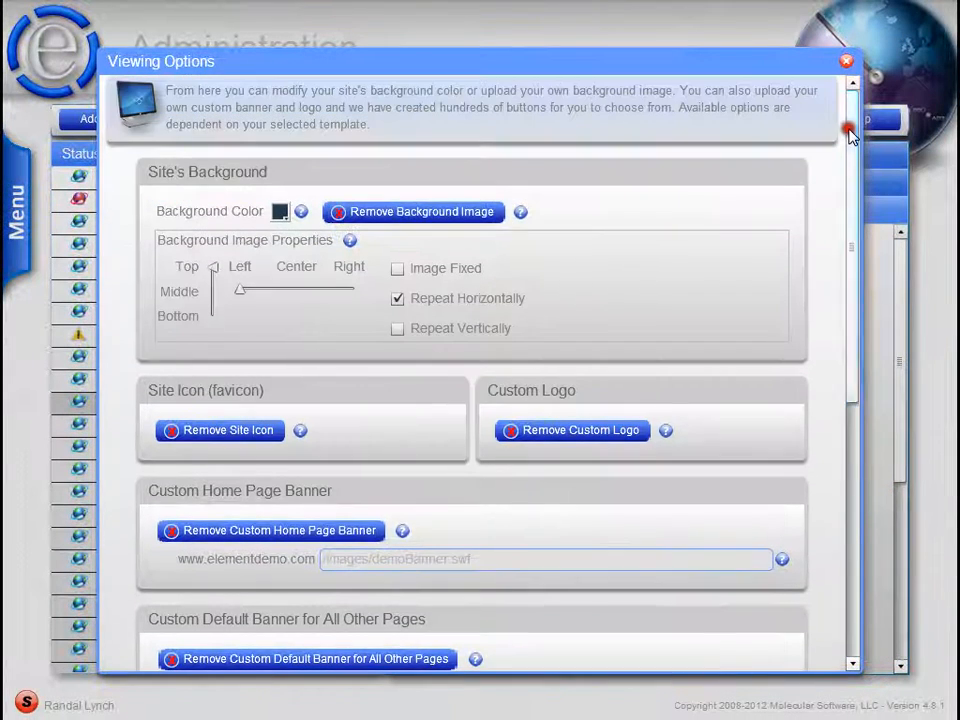
{"action": "left_click", "coordinate": [395, 300]}
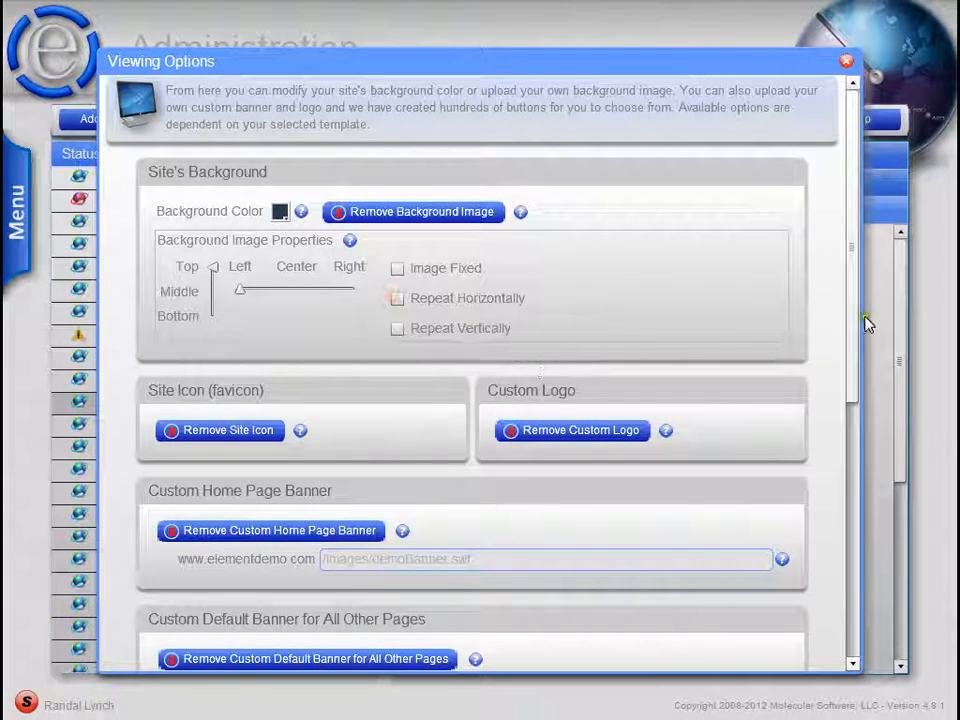
- Move the background image's horizontal position to Center, set it to Right, and save the viewing options to check the demo site
{"action": "left_click_drag", "start_coordinate": [853, 311], "coordinate": [834, 609]}
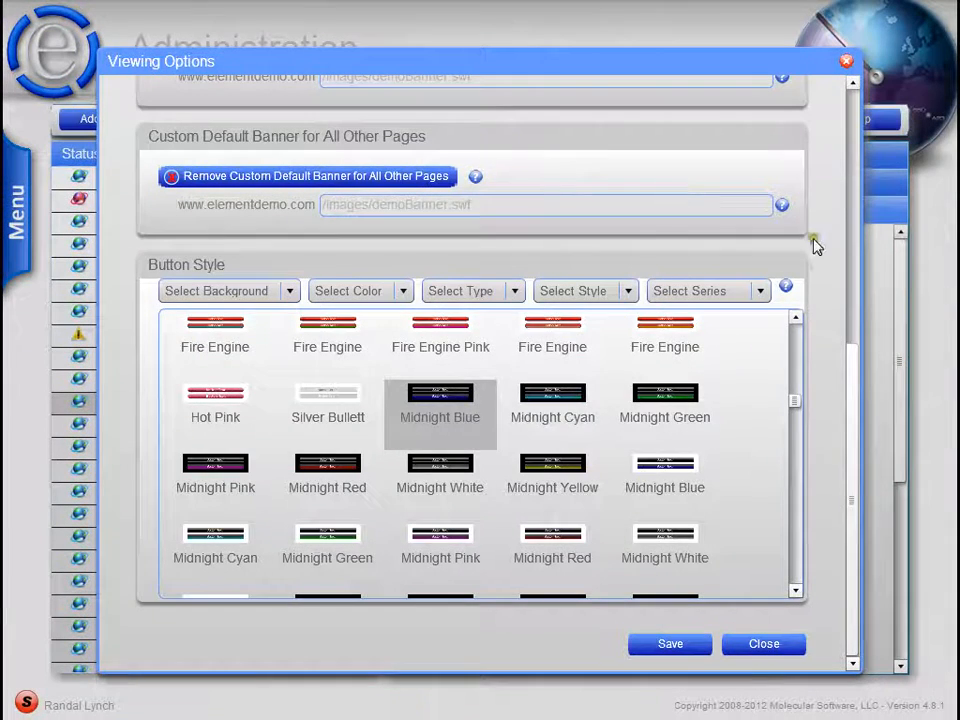
{"action": "left_click_drag", "start_coordinate": [848, 364], "coordinate": [836, 100]}
{"action": "left_click_drag", "start_coordinate": [266, 288], "coordinate": [298, 289]}
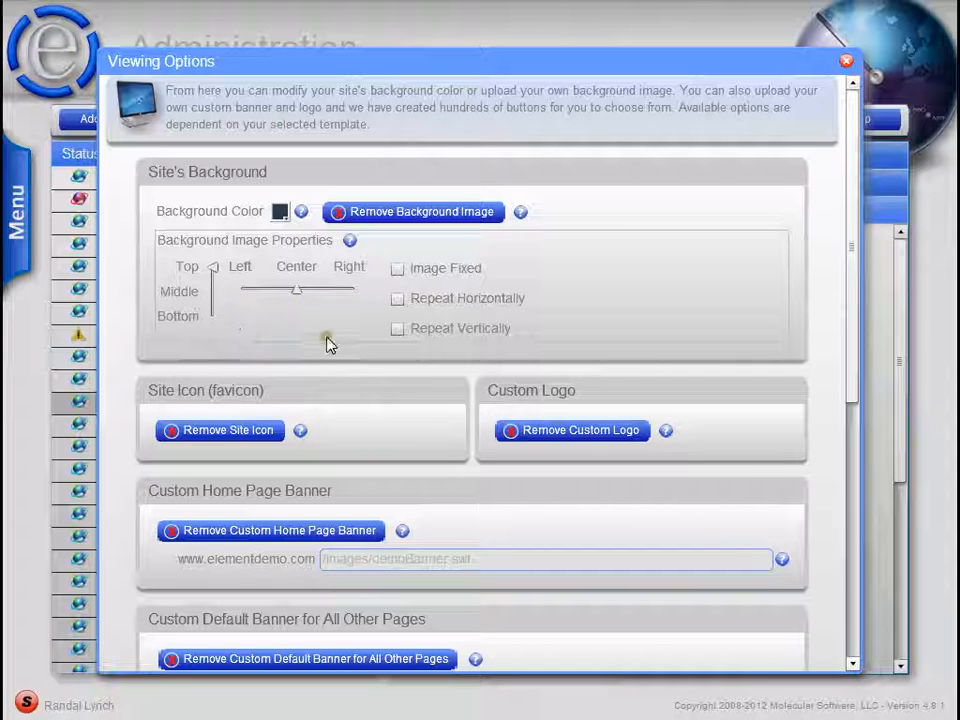
{"action": "left_click", "coordinate": [352, 290]}
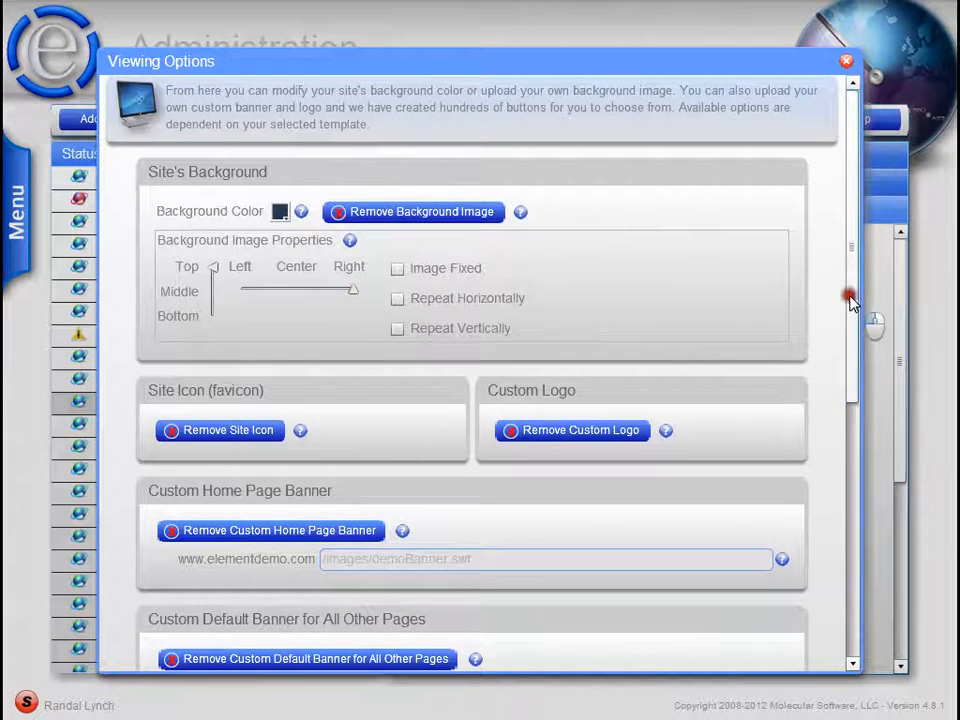
{"action": "left_click_drag", "start_coordinate": [853, 306], "coordinate": [844, 598]}
{"action": "left_click", "coordinate": [684, 646]}
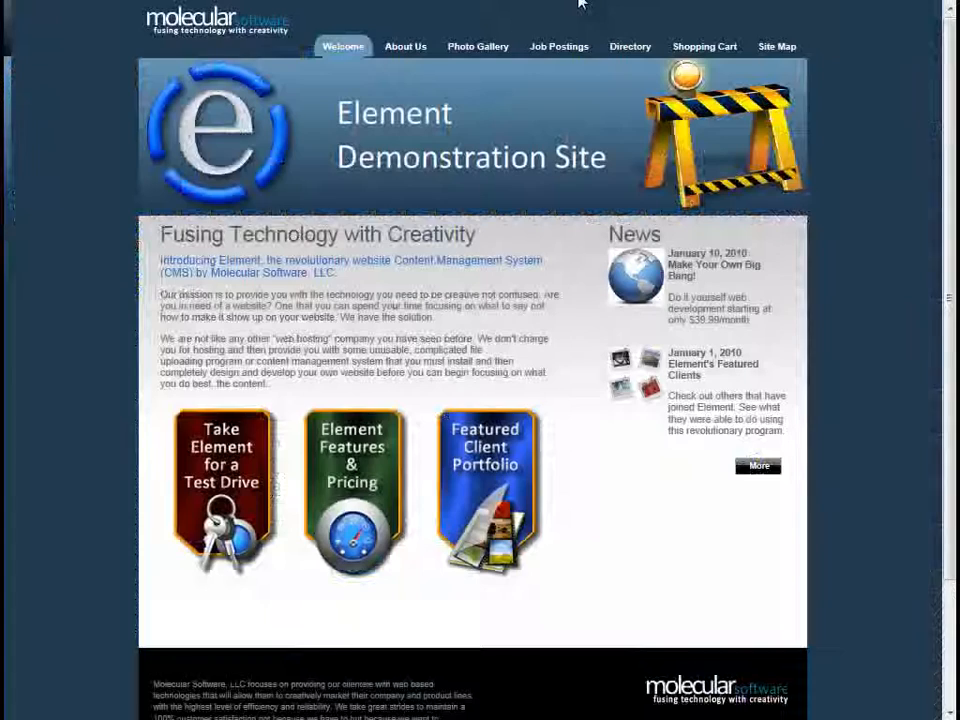
{"action": "left_click", "coordinate": [275, 1]}
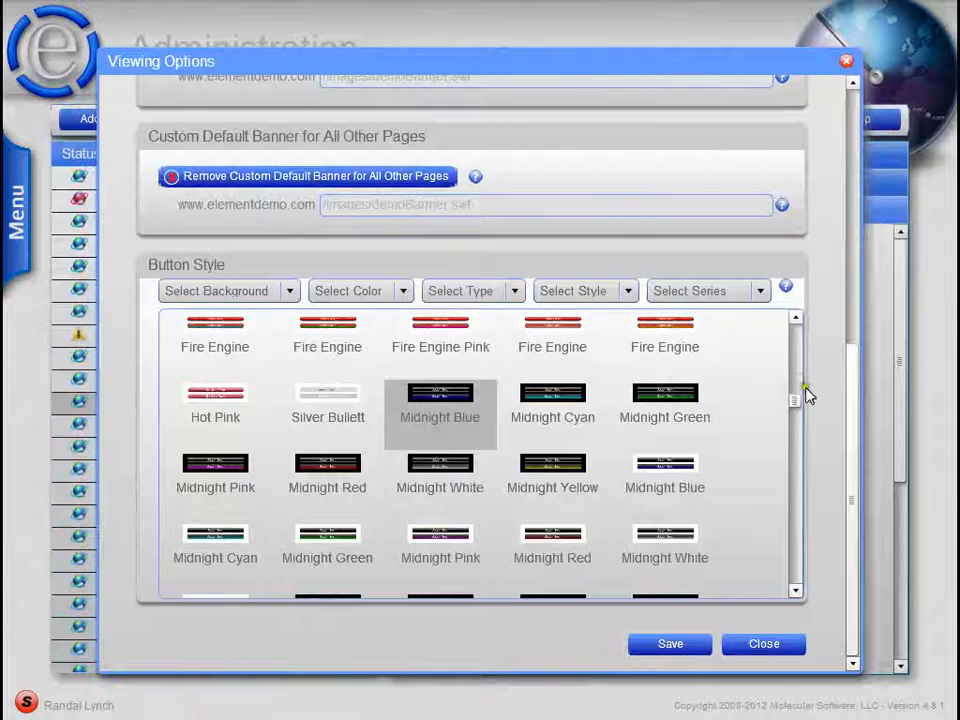
- Set the background image's horizontal position to Left, enable Repeat Horizontally, save the viewing options, and refresh the demo site
{"action": "left_click_drag", "start_coordinate": [846, 396], "coordinate": [852, 100]}
{"action": "left_click_drag", "start_coordinate": [353, 289], "coordinate": [244, 295]}
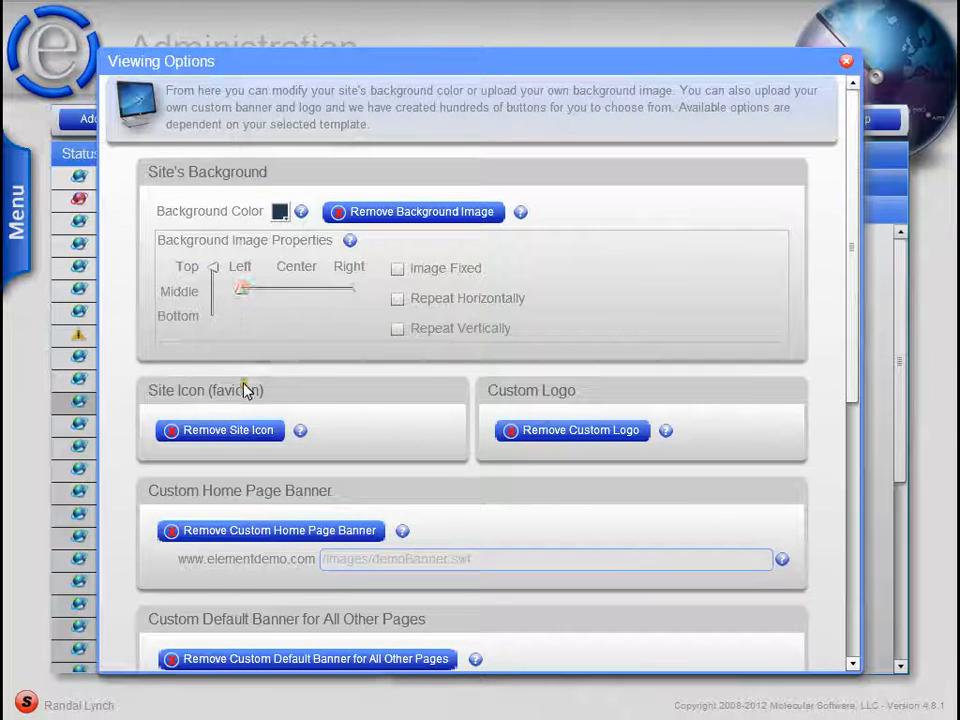
{"action": "left_click", "coordinate": [397, 298]}
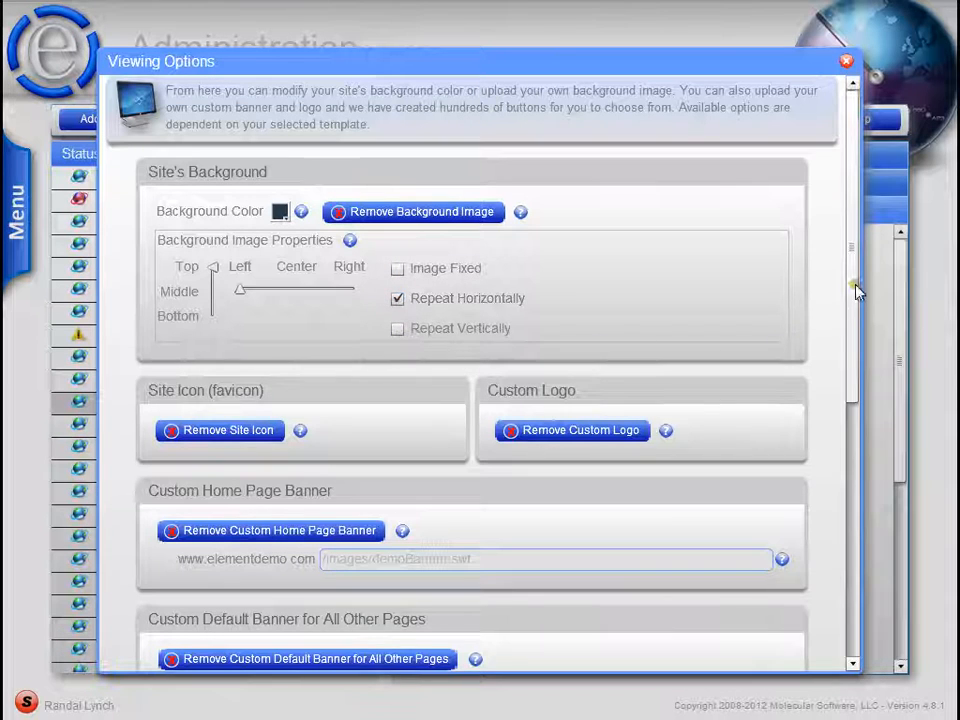
{"action": "left_click_drag", "start_coordinate": [853, 285], "coordinate": [857, 597]}
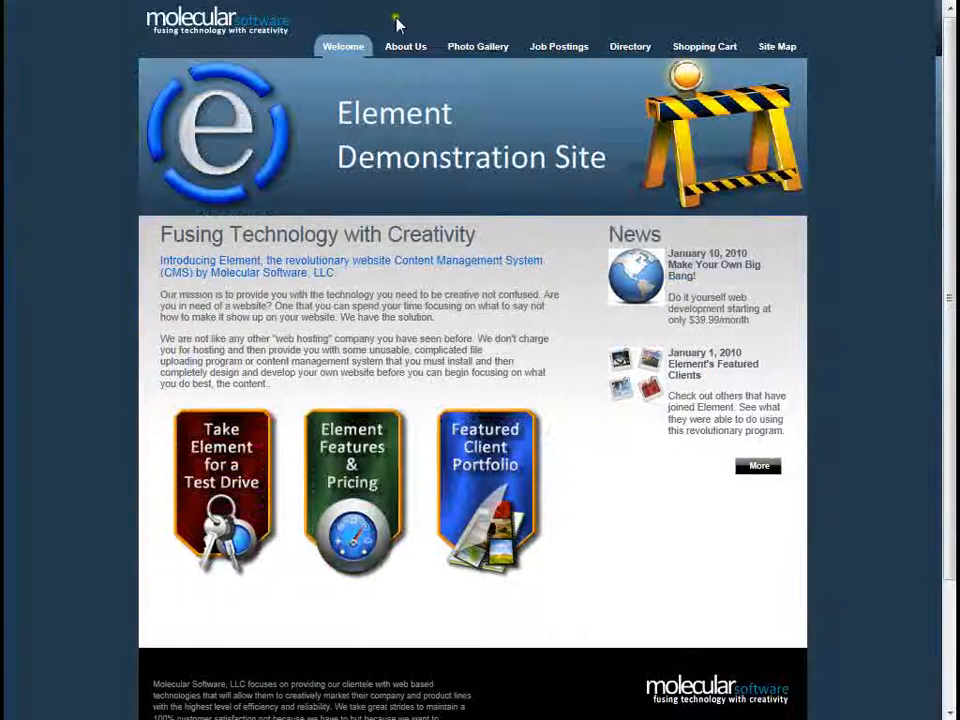
{"action": "key", "text": "F5"}
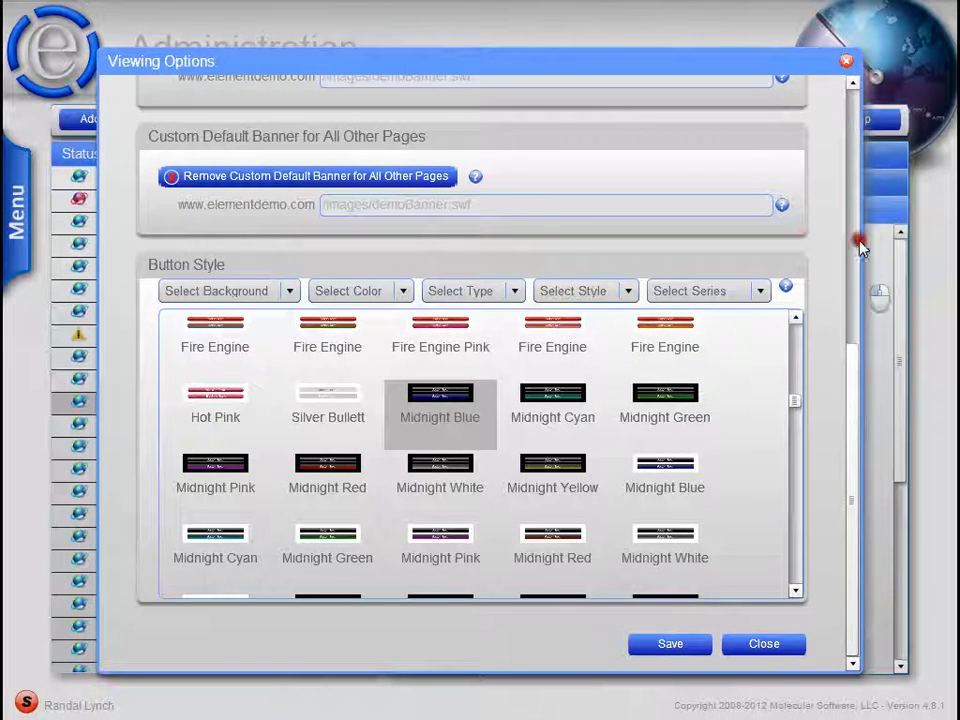
- Read the help text on removing the site icon (favicon), and close it
{"action": "left_click_drag", "start_coordinate": [851, 381], "coordinate": [851, 120]}
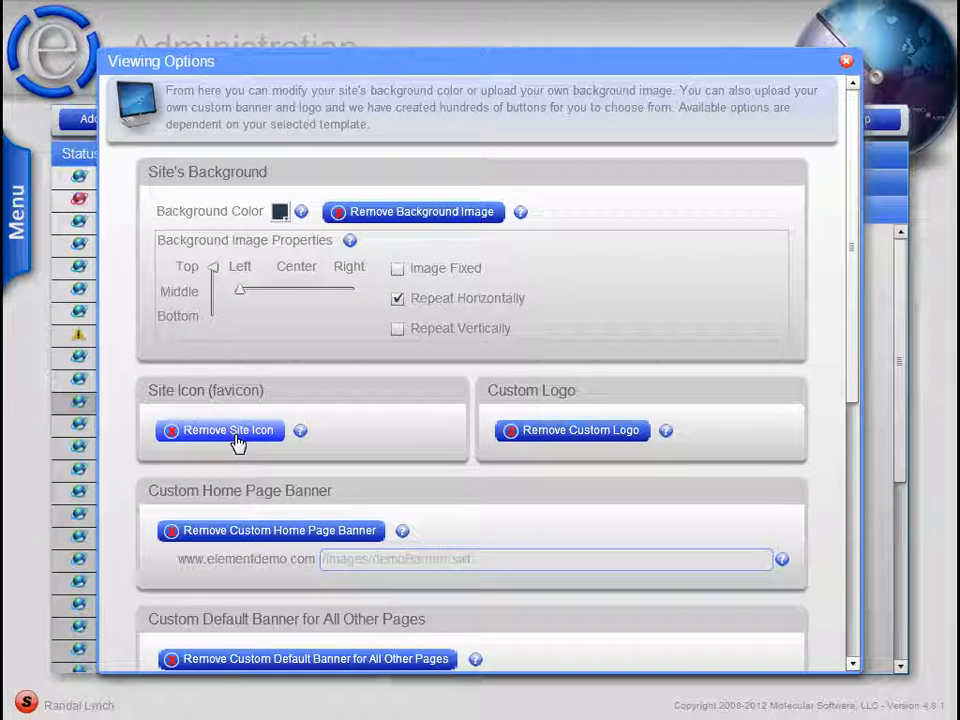
{"action": "left_click", "coordinate": [301, 431]}
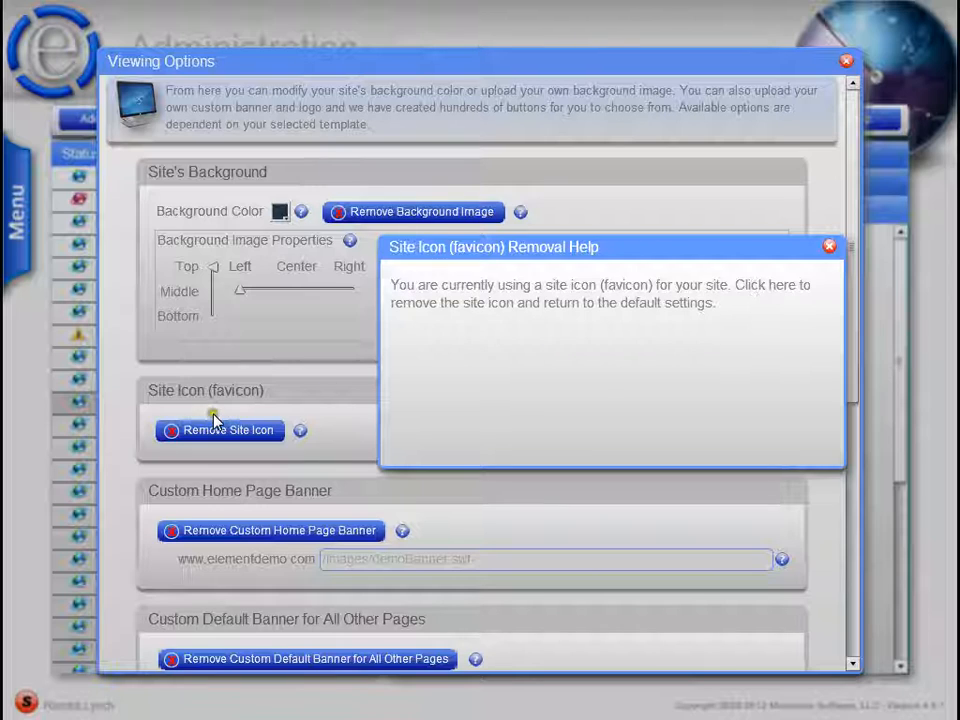
{"action": "left_click", "coordinate": [829, 247]}
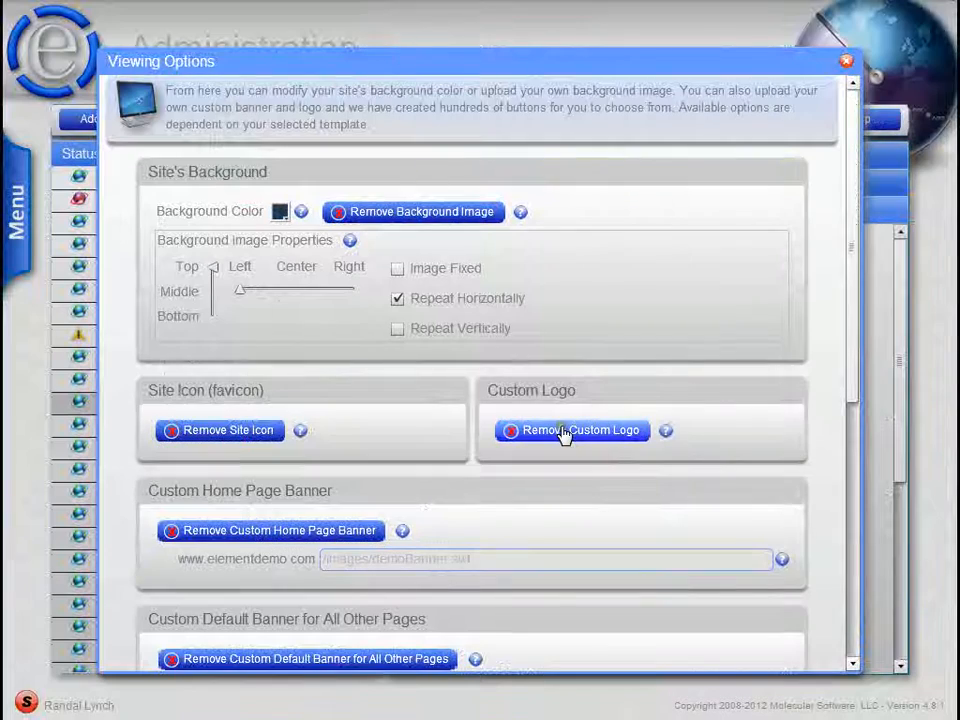
- Remove the site's custom logo, confirm the removal, and refresh the demo site
{"action": "left_click", "coordinate": [565, 432]}
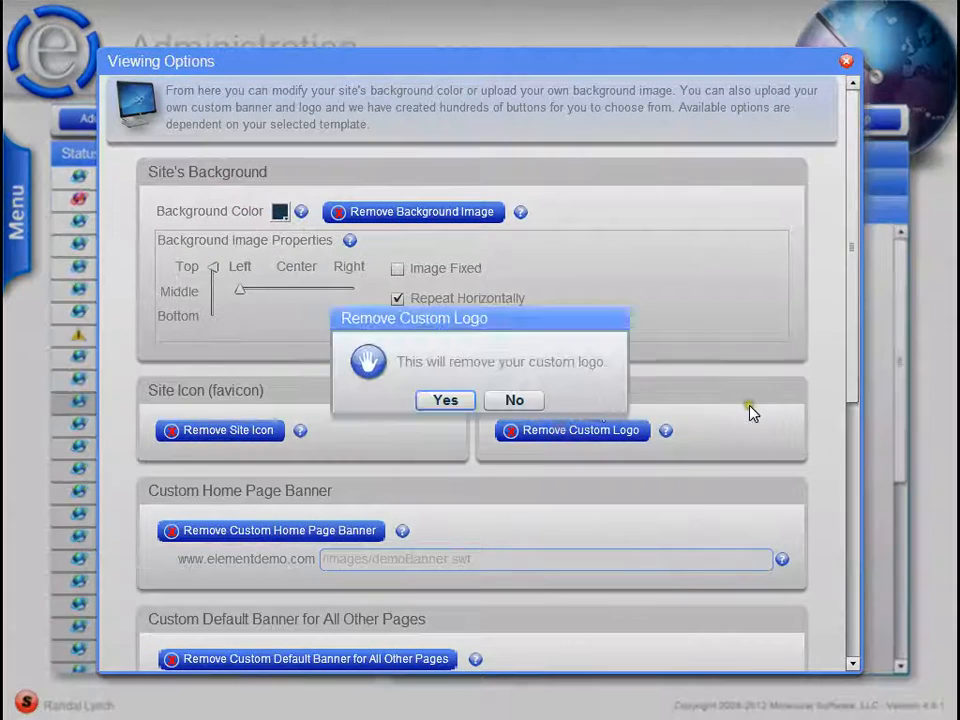
{"action": "left_click", "coordinate": [448, 398]}
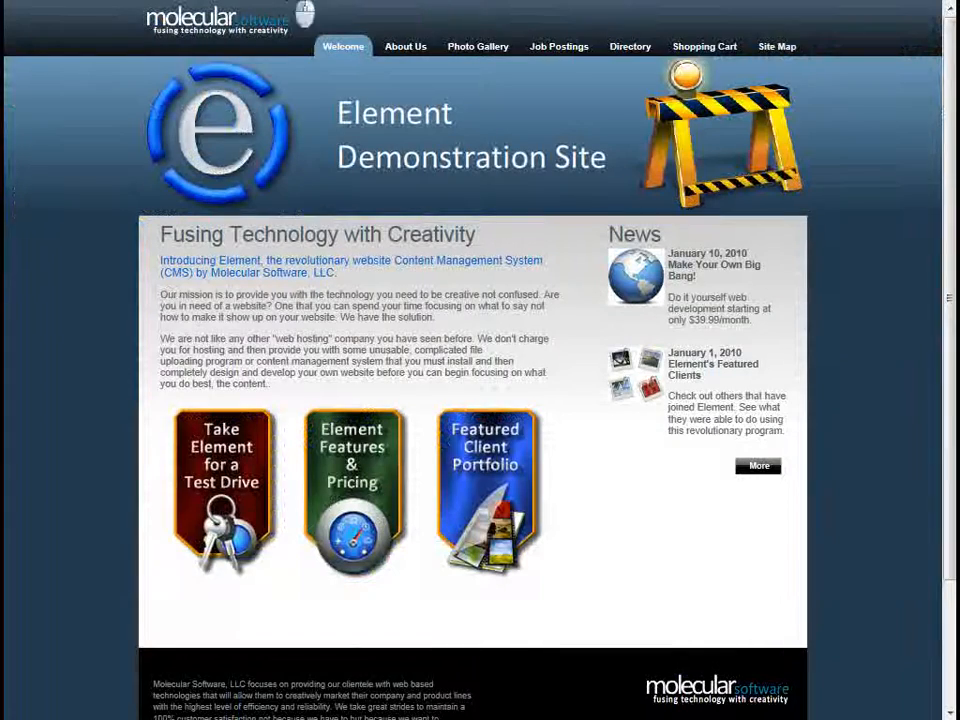
{"action": "key", "text": "F5"}
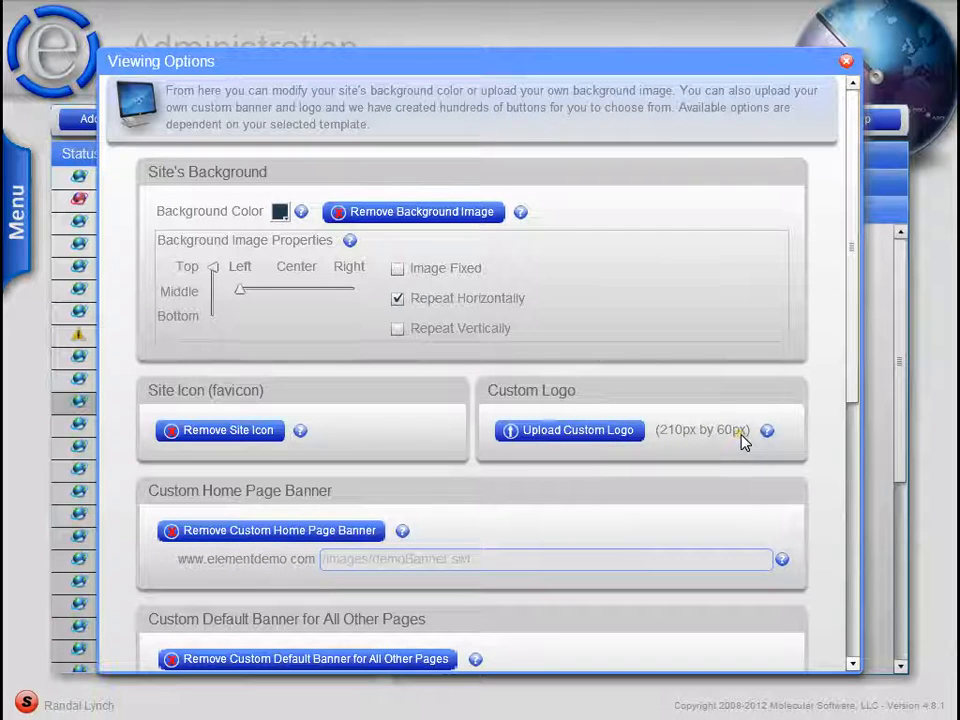
- Upload msLogo.swf from the logos folder as the site's custom logo
{"action": "left_click", "coordinate": [603, 440]}
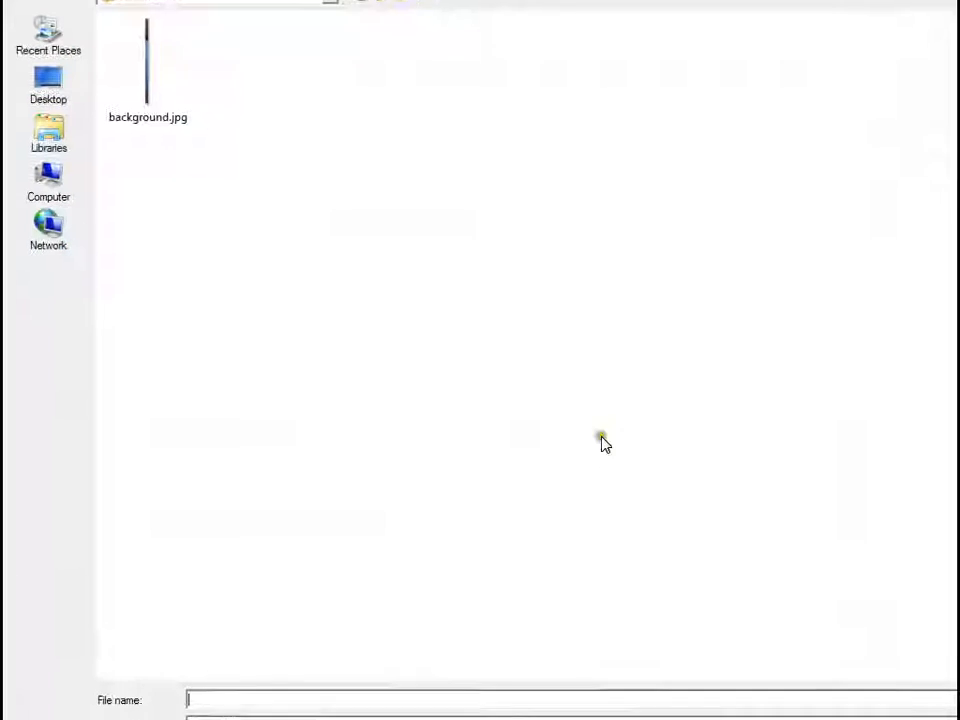
{"action": "left_click", "coordinate": [386, 6]}
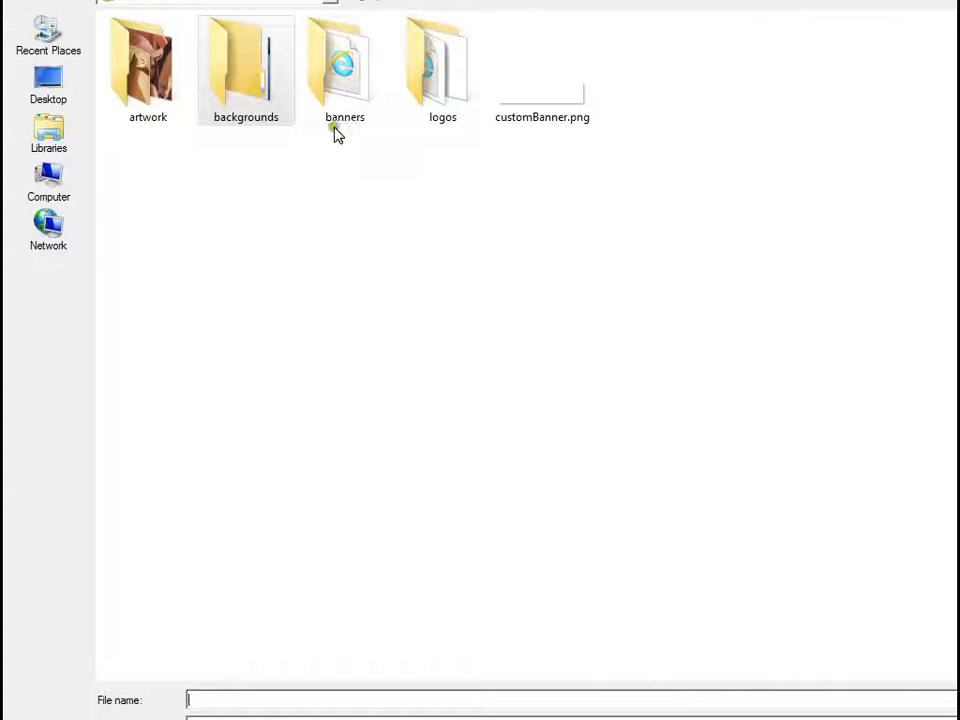
{"action": "double_click", "coordinate": [420, 120]}
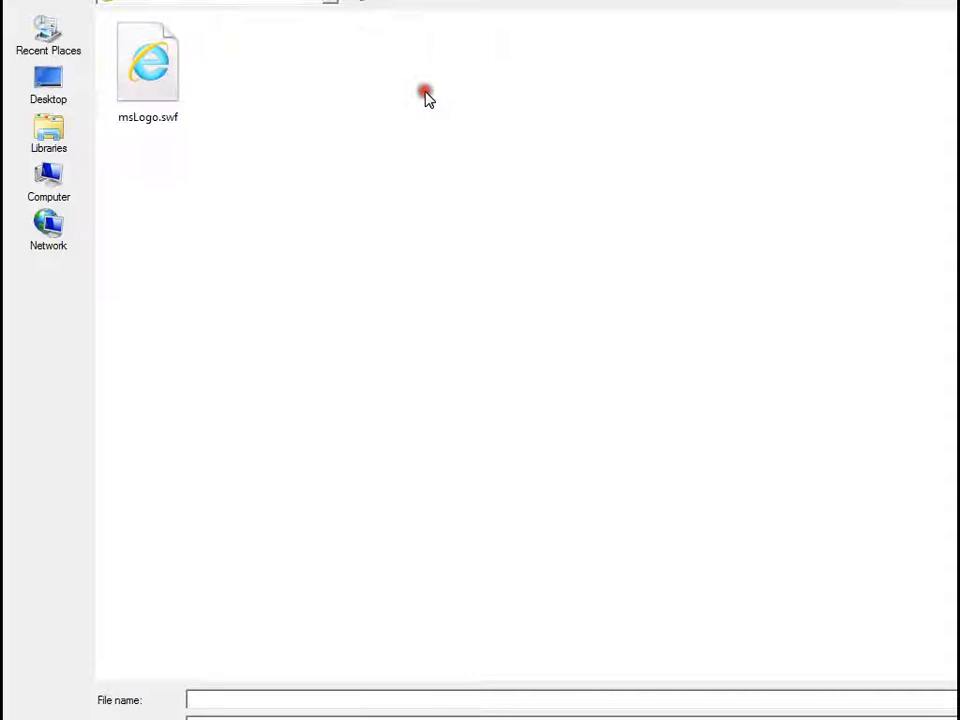
{"action": "left_click", "coordinate": [170, 92]}
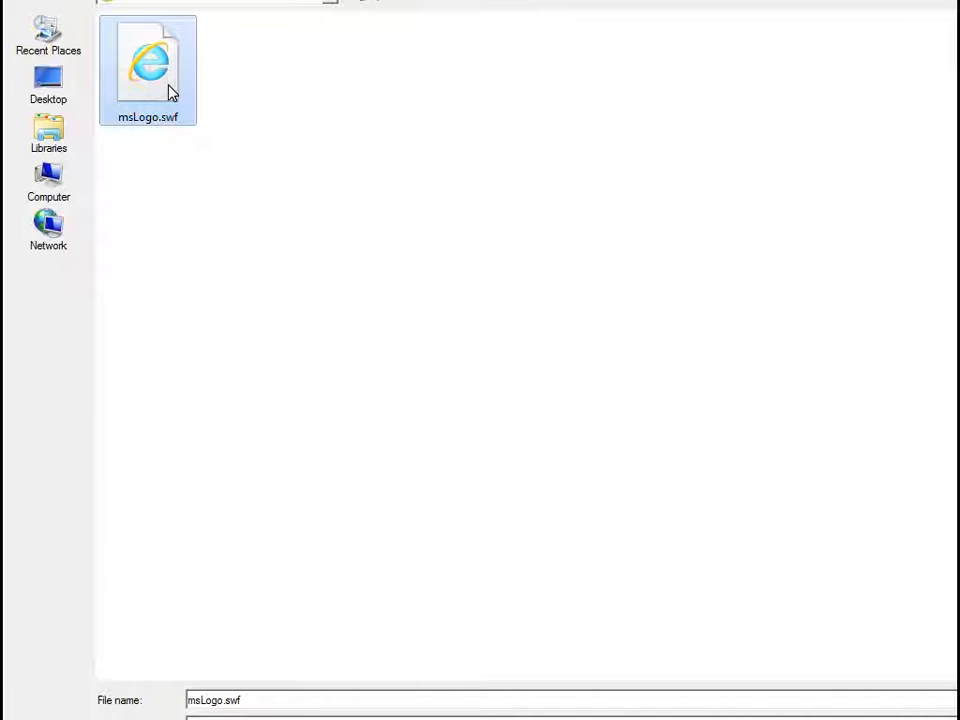
{"action": "left_click", "coordinate": [169, 86]}
{"action": "double_click", "coordinate": [169, 86]}
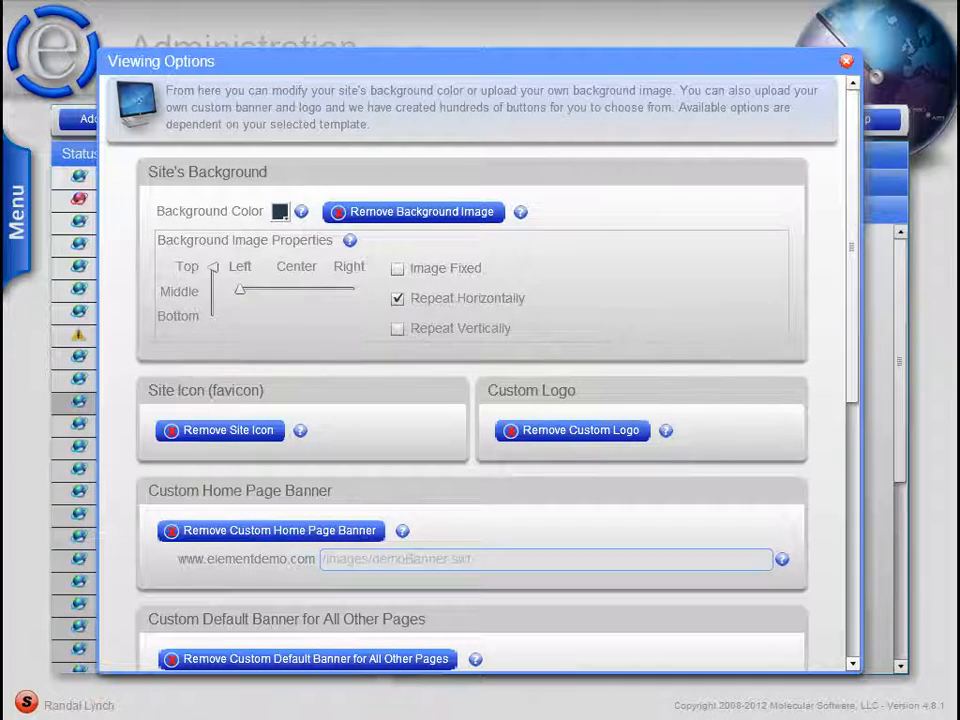
- Refresh the demo site to check its logo, and return to the viewing options
{"action": "left_click", "coordinate": [442, 15]}
{"action": "key", "text": "F5"}
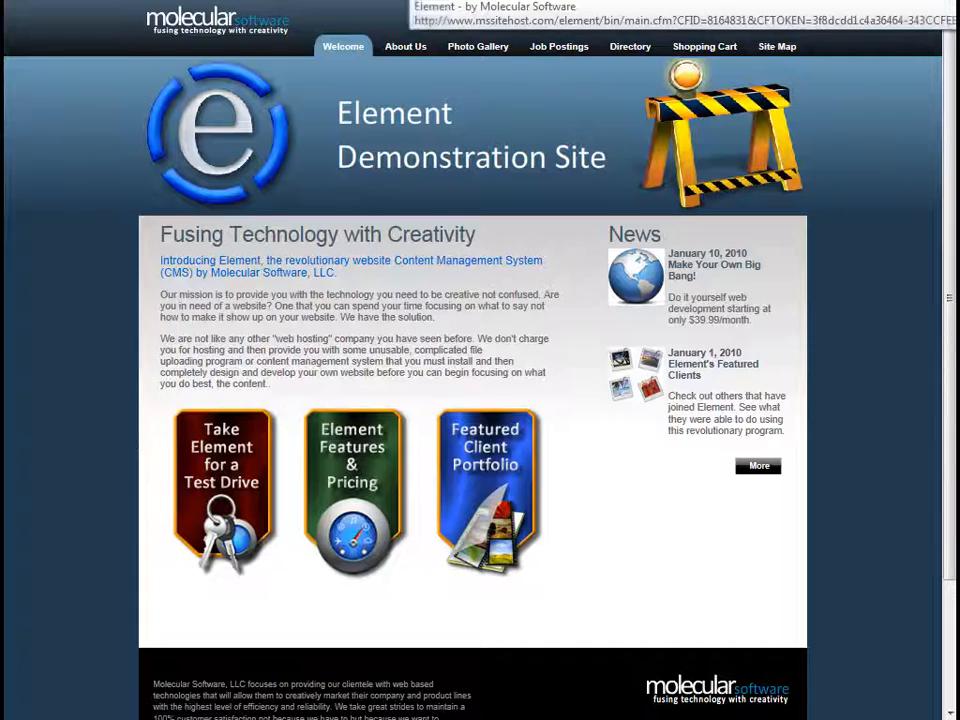
{"action": "left_click", "coordinate": [412, 3]}
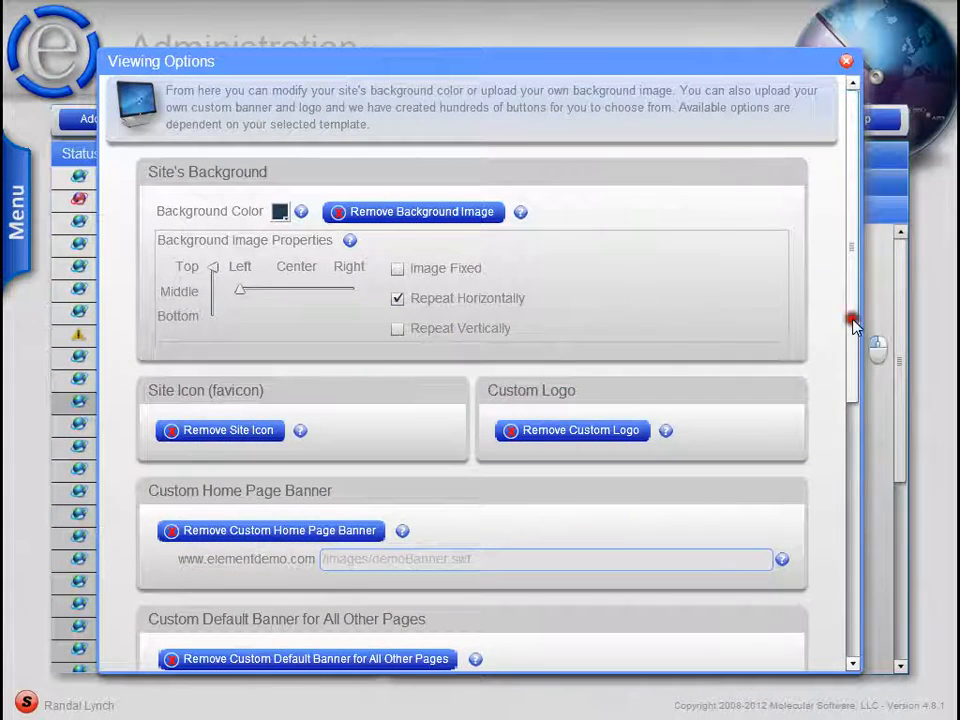
- Remove the custom home page banner and confirm the removal
{"action": "left_click_drag", "start_coordinate": [853, 321], "coordinate": [858, 490]}
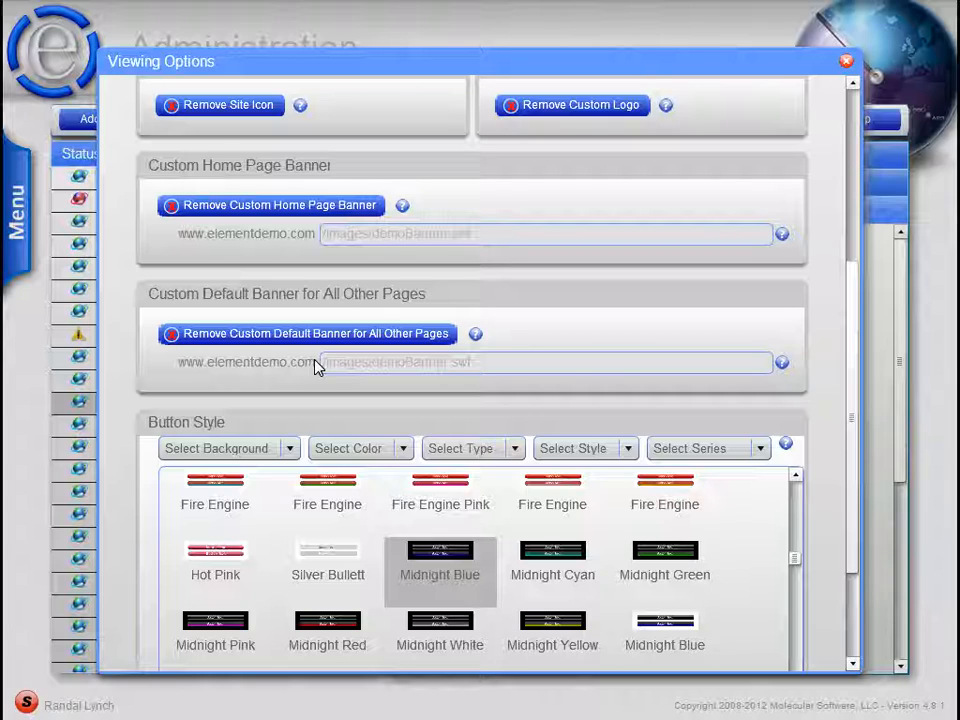
{"action": "left_click", "coordinate": [275, 208]}
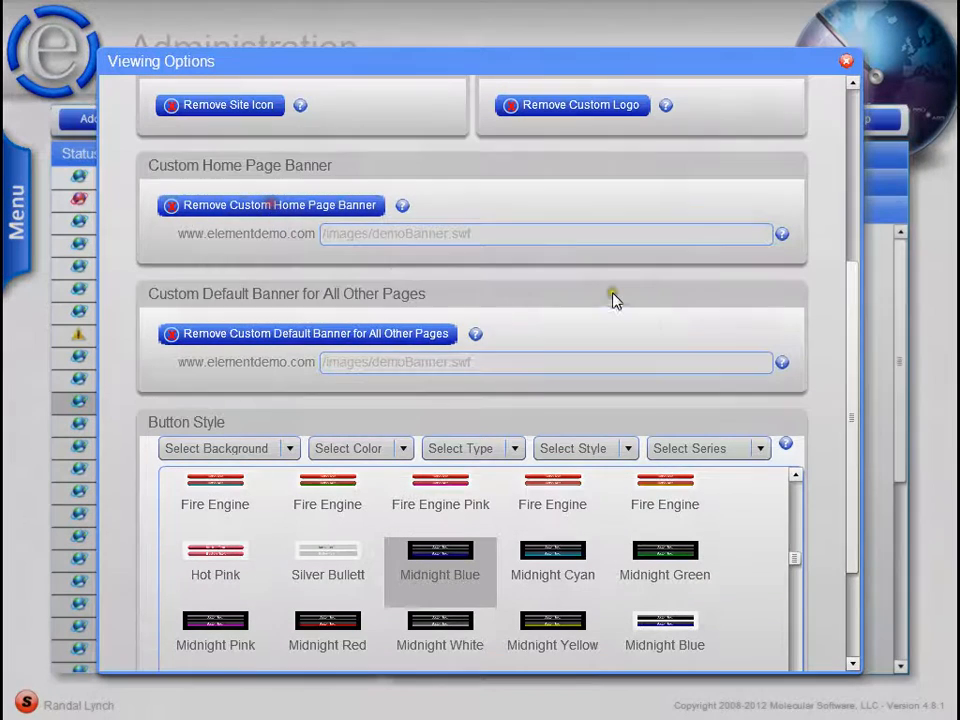
{"action": "left_click", "coordinate": [447, 401]}
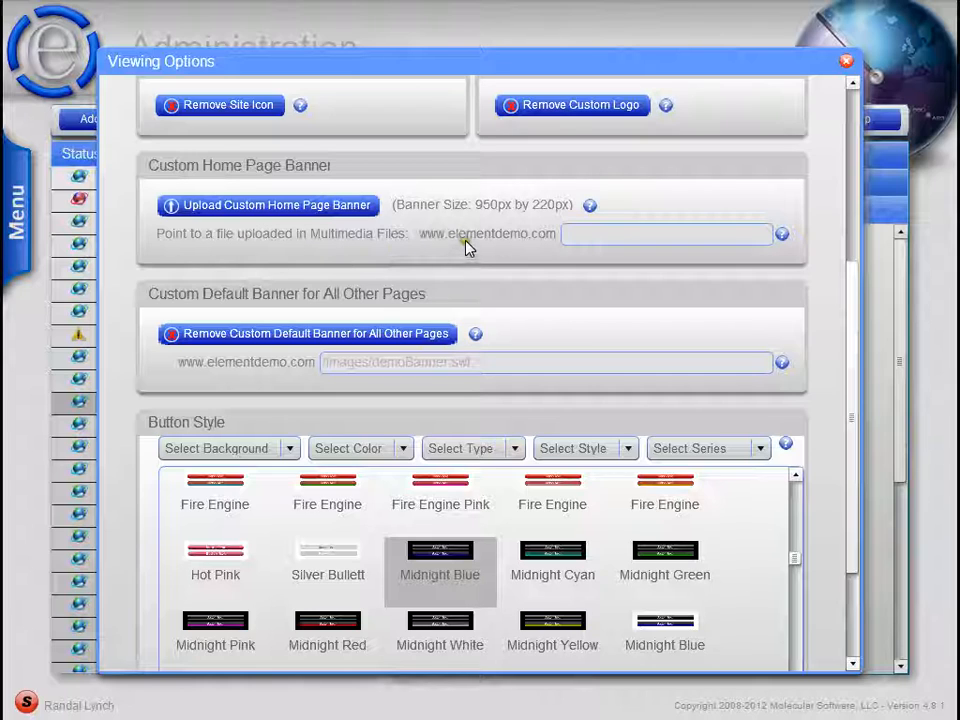
- Enter /resources/images/banner.jpg as the home page banner's multimedia file path, and clear the path again
{"action": "left_click", "coordinate": [591, 238]}
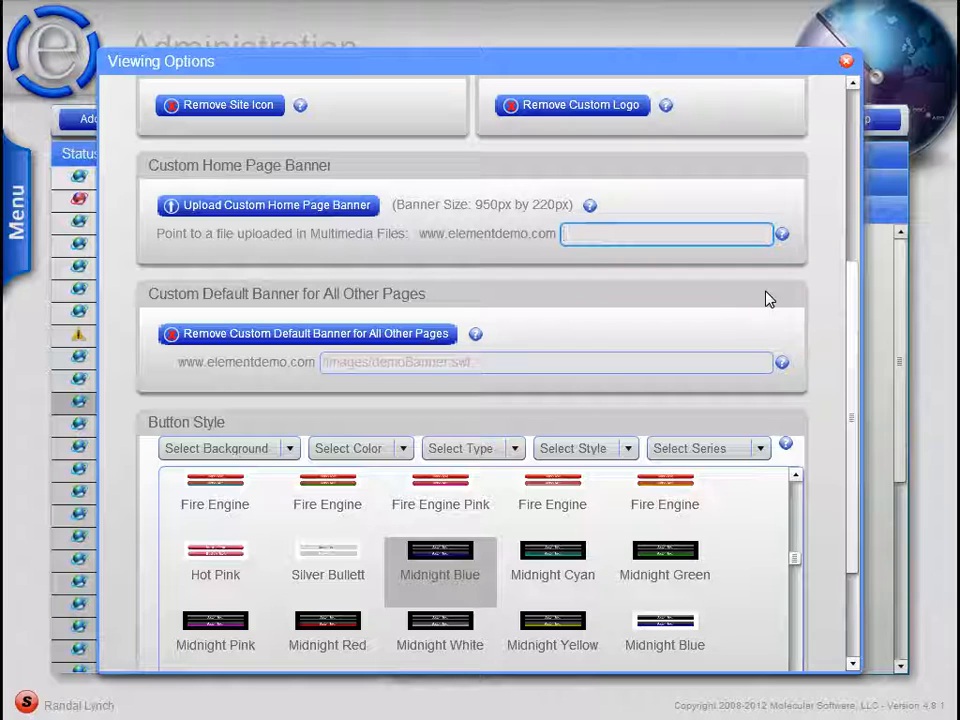
{"action": "type", "text": "/resources"}
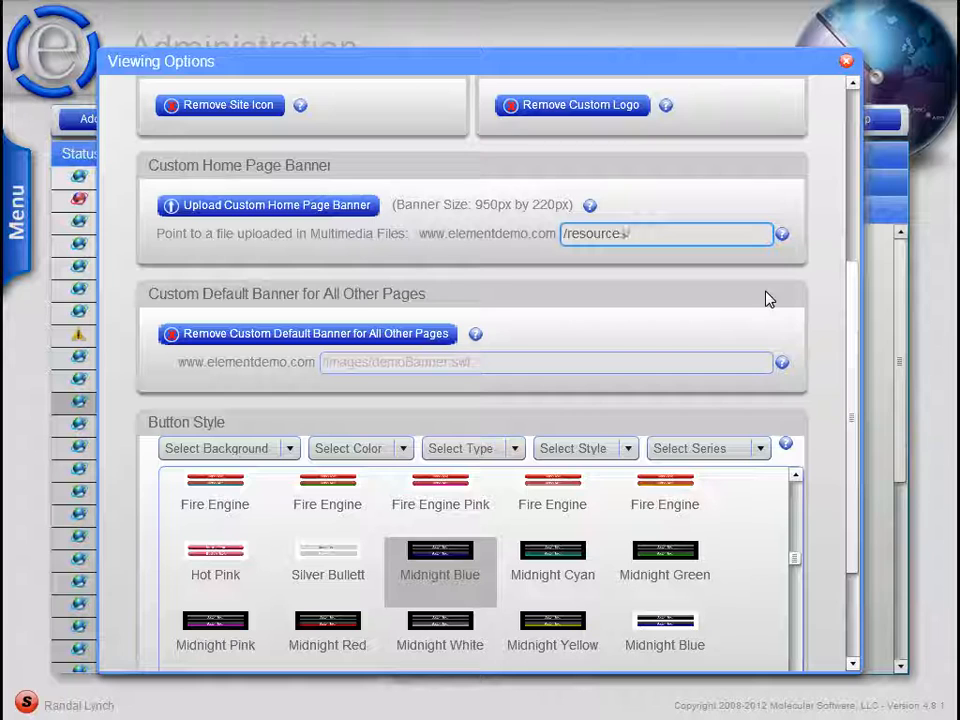
{"action": "type", "text": "/images/"}
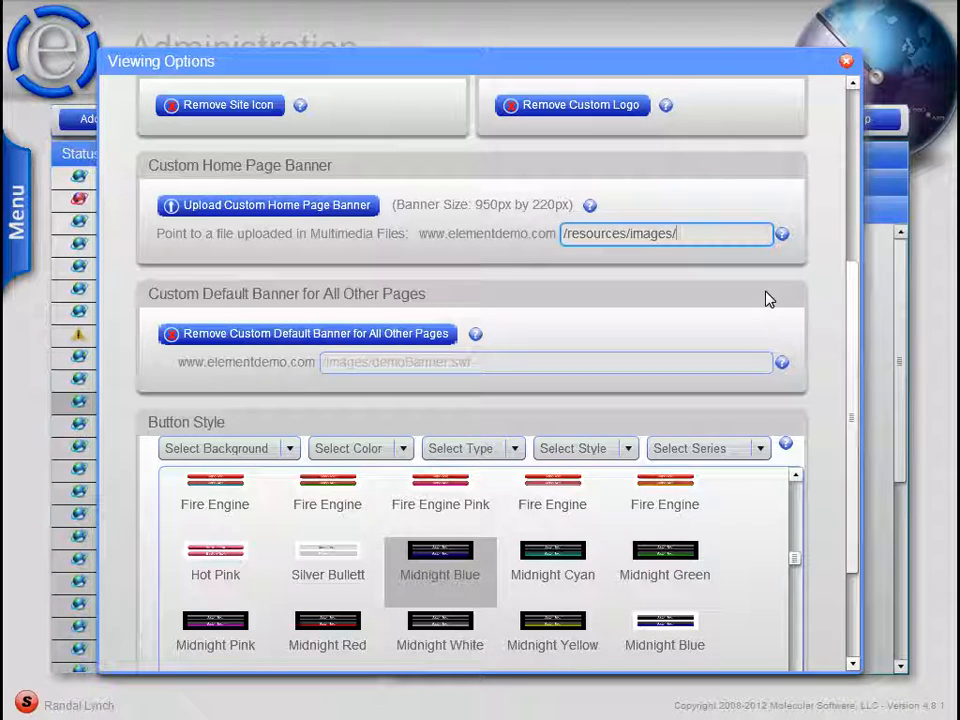
{"action": "type", "text": "banner.jpg"}
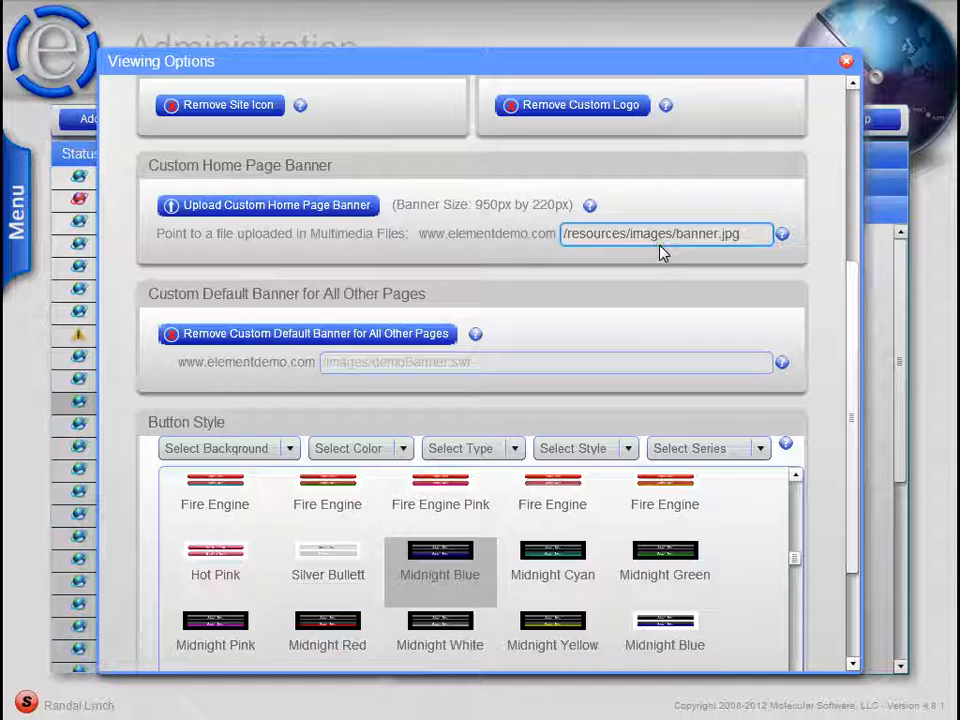
{"action": "left_click_drag", "start_coordinate": [744, 234], "coordinate": [452, 233]}
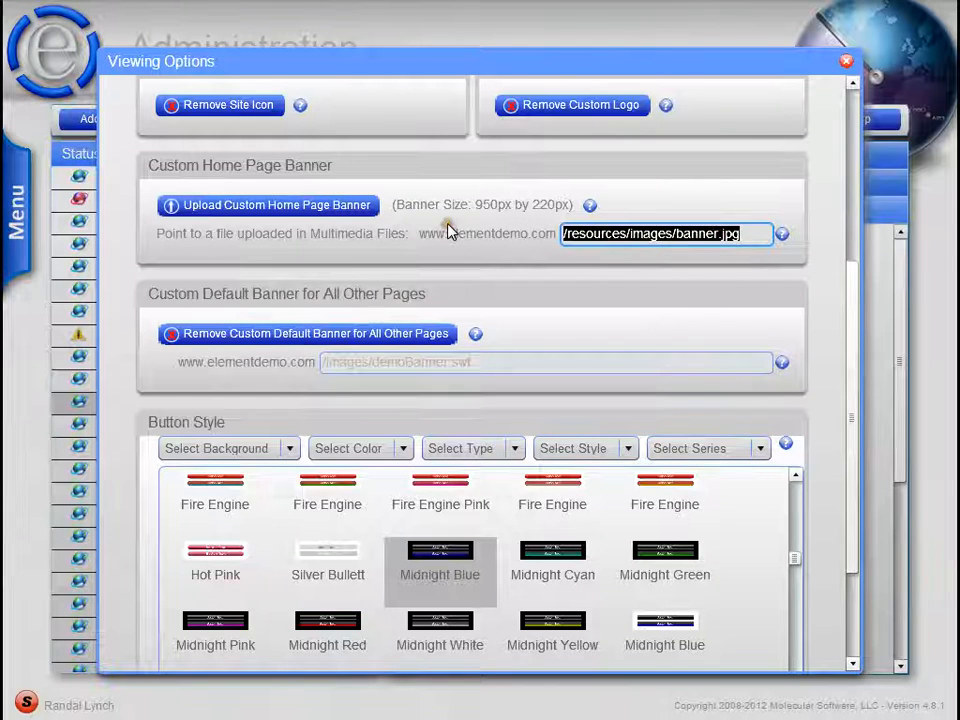
{"action": "key", "text": "Delete"}
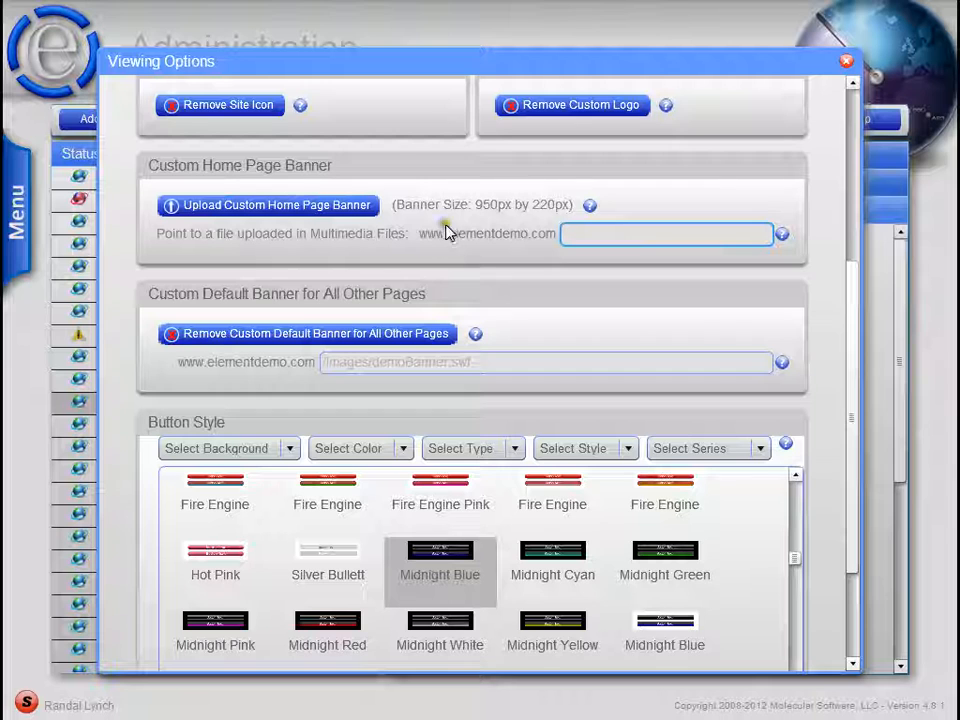
- Upload demoBanner.swf from the banners folder as the custom home page banner
{"action": "left_click", "coordinate": [317, 209]}
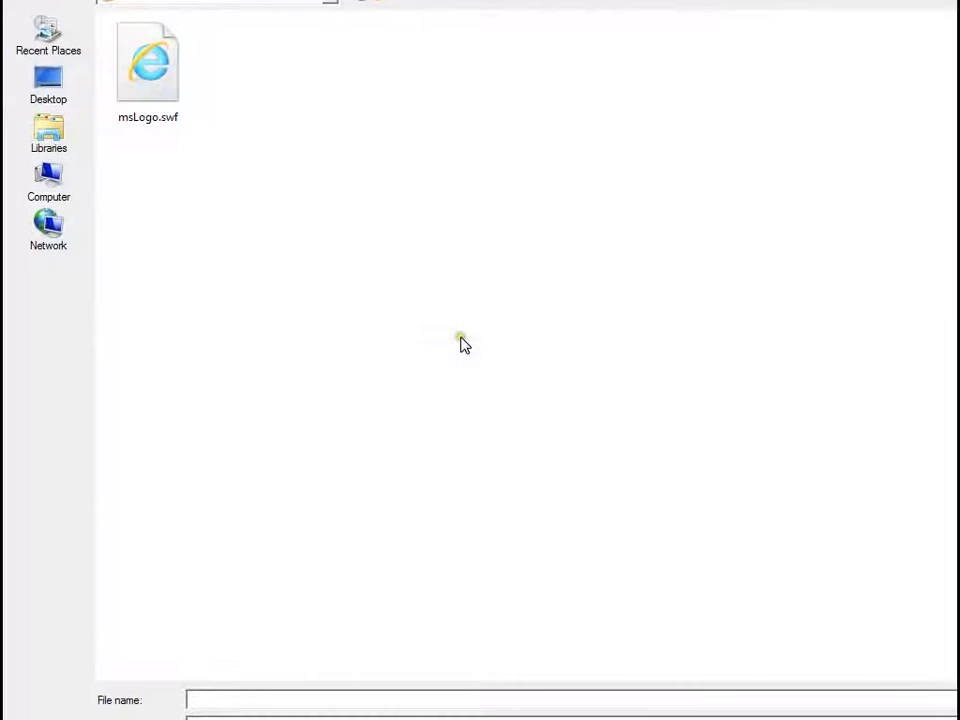
{"action": "left_click", "coordinate": [292, 4]}
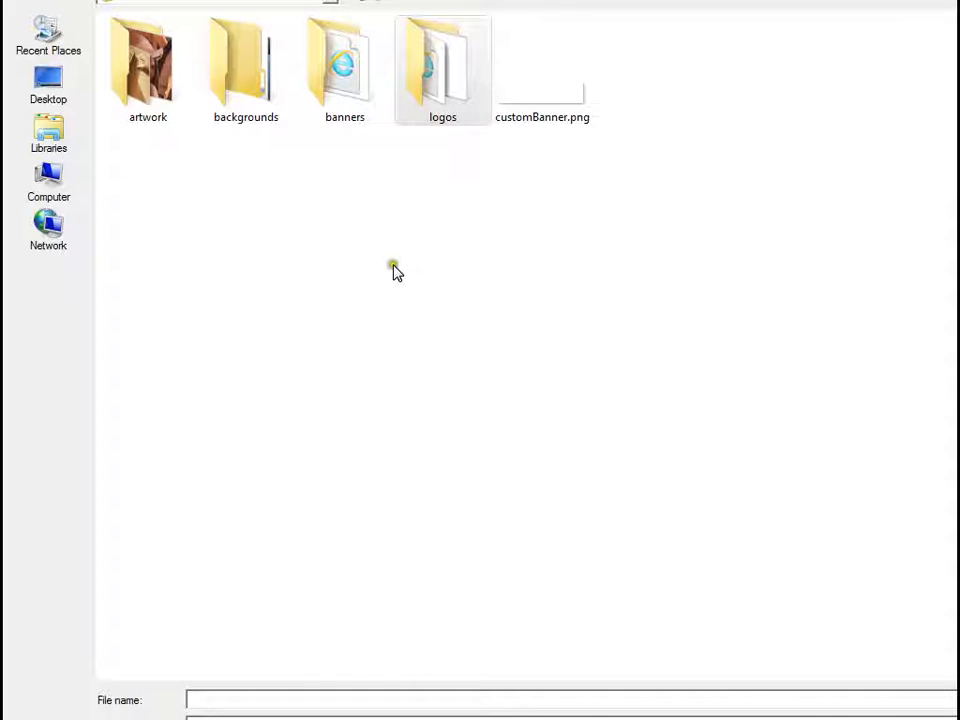
{"action": "double_click", "coordinate": [352, 108]}
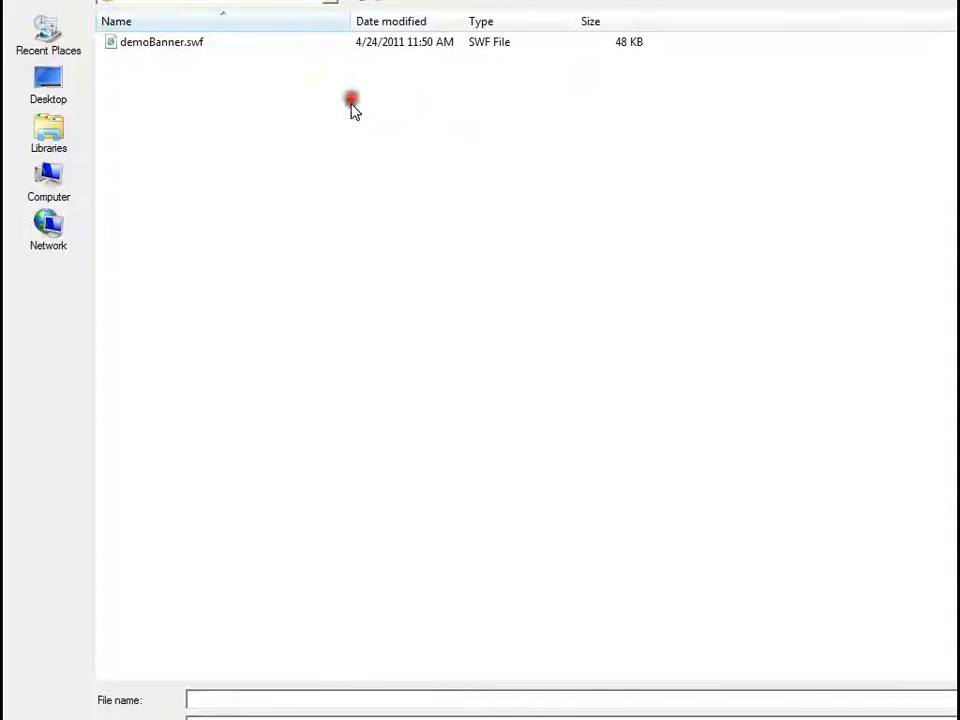
{"action": "double_click", "coordinate": [166, 45]}
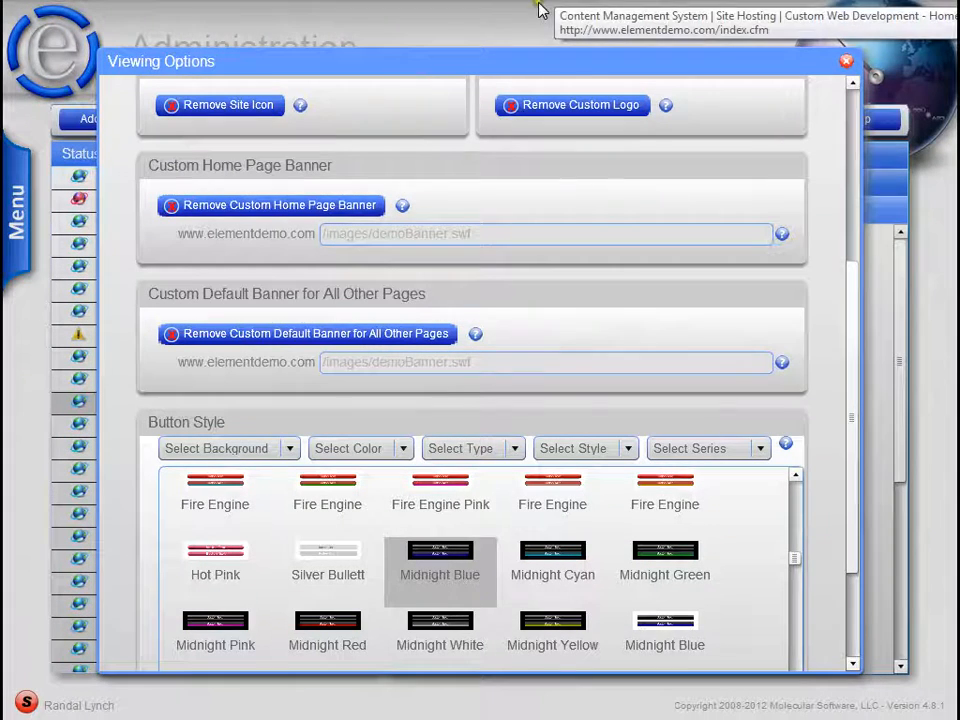
- Remove the custom home page banner, confirm the removal, and upload demoBanner.swf in its place
{"action": "left_click", "coordinate": [261, 205]}
{"action": "left_click", "coordinate": [449, 400]}
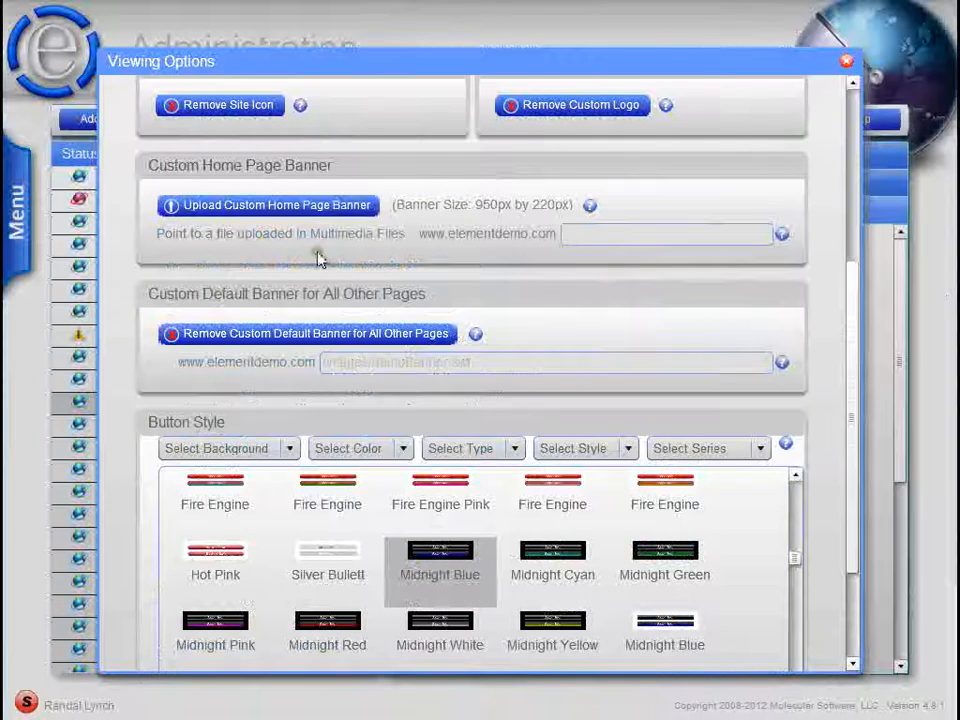
{"action": "left_click", "coordinate": [294, 211]}
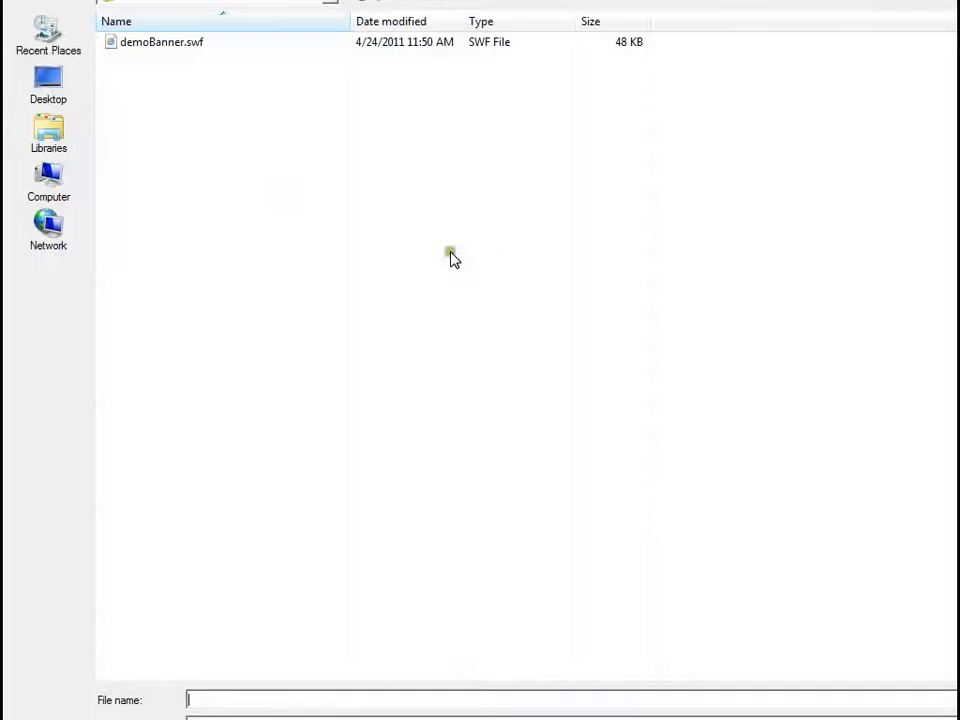
{"action": "double_click", "coordinate": [197, 44]}
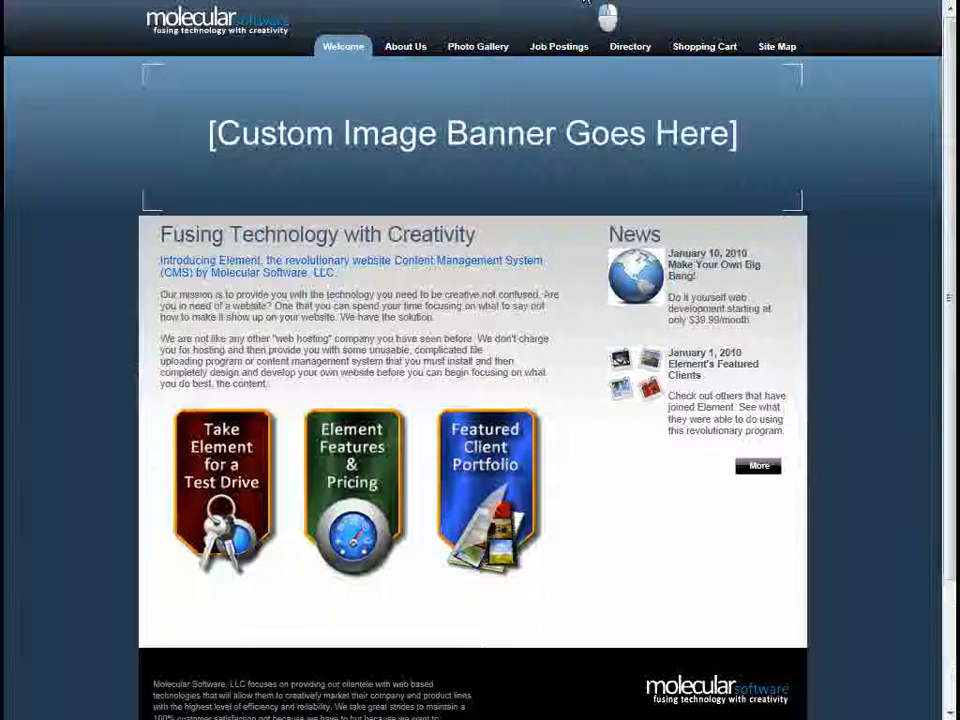
- Refresh the demo site and check the banner on the About Us, Photo Gallery, Job Postings and Welcome pages
{"action": "key", "text": "F5"}
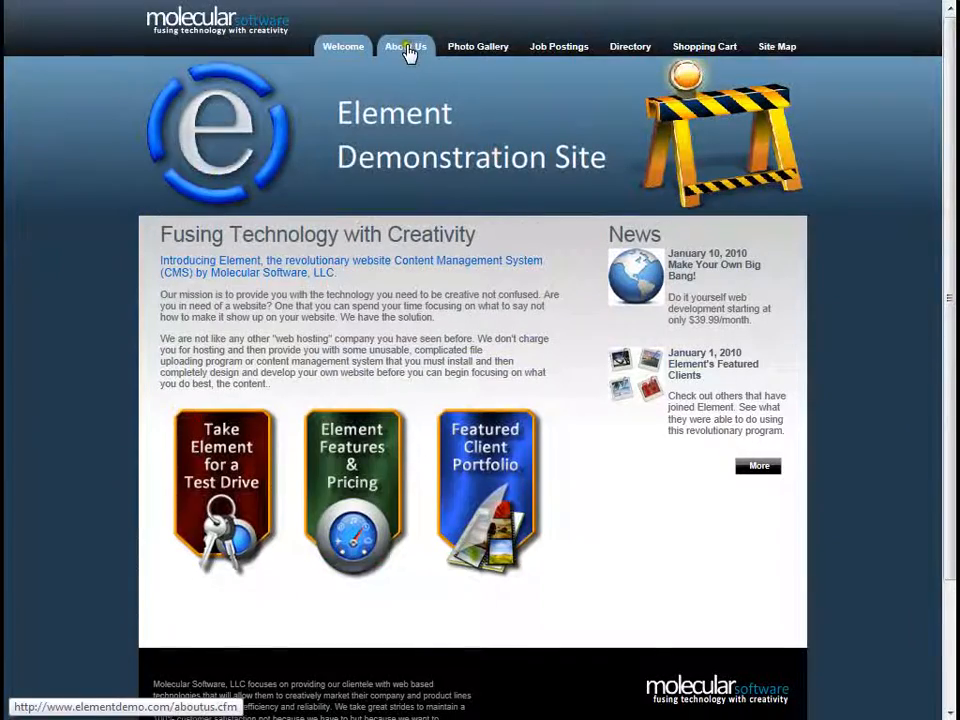
{"action": "left_click", "coordinate": [407, 50]}
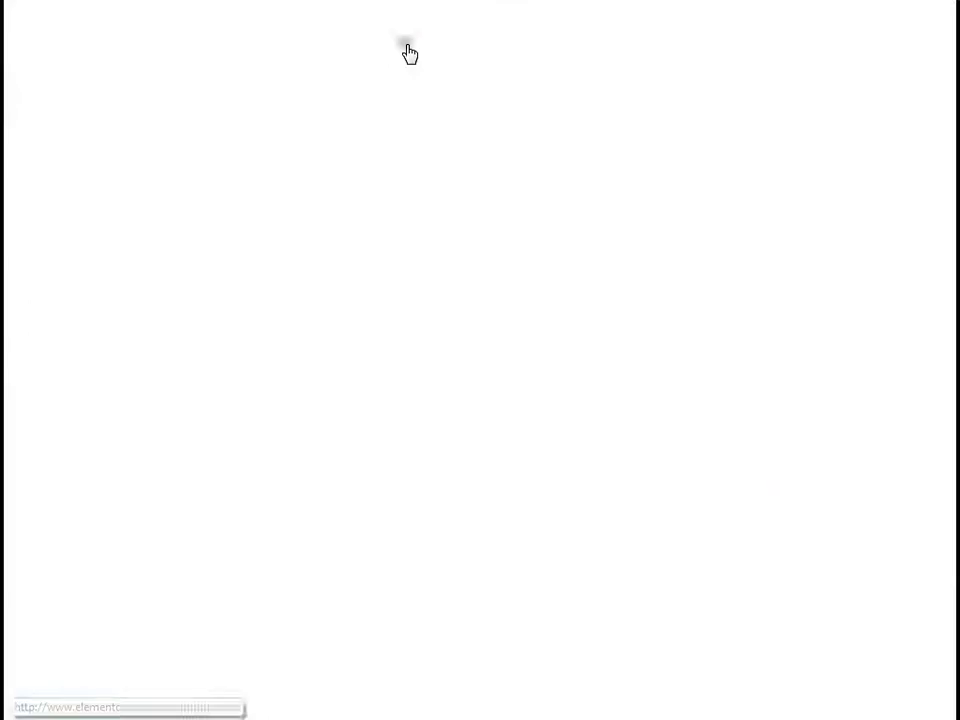
{"action": "left_click", "coordinate": [476, 50]}
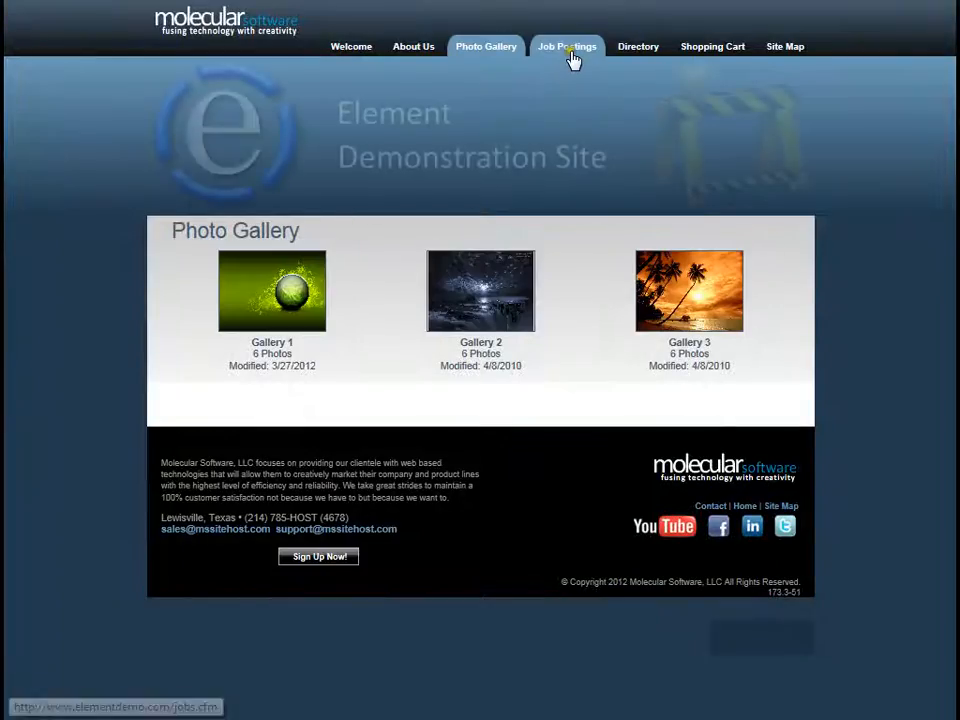
{"action": "left_click", "coordinate": [571, 56]}
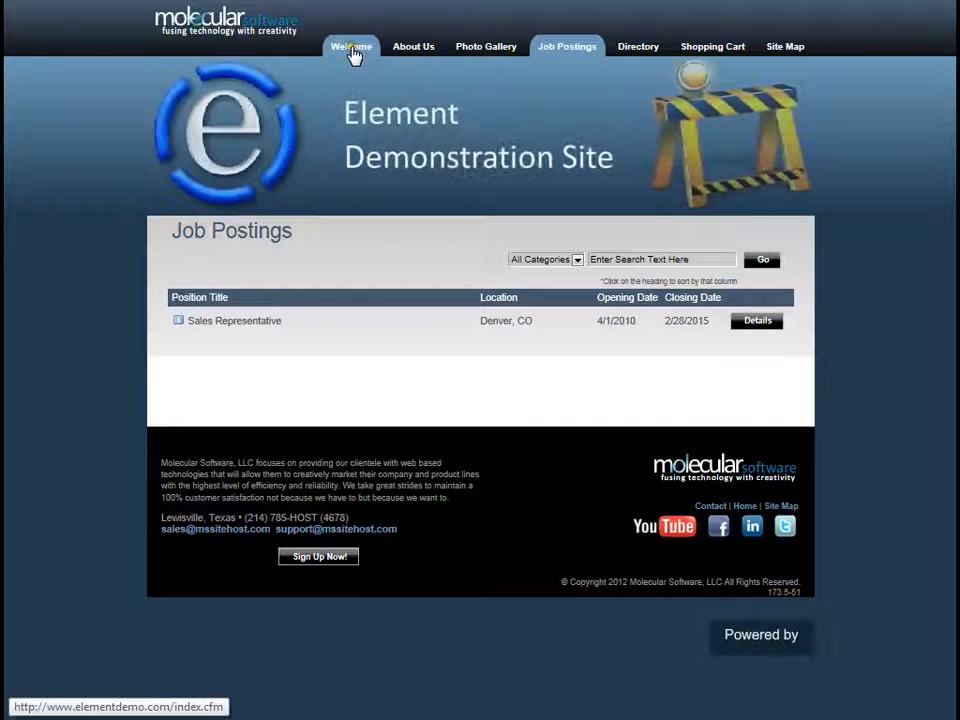
{"action": "left_click", "coordinate": [353, 50]}
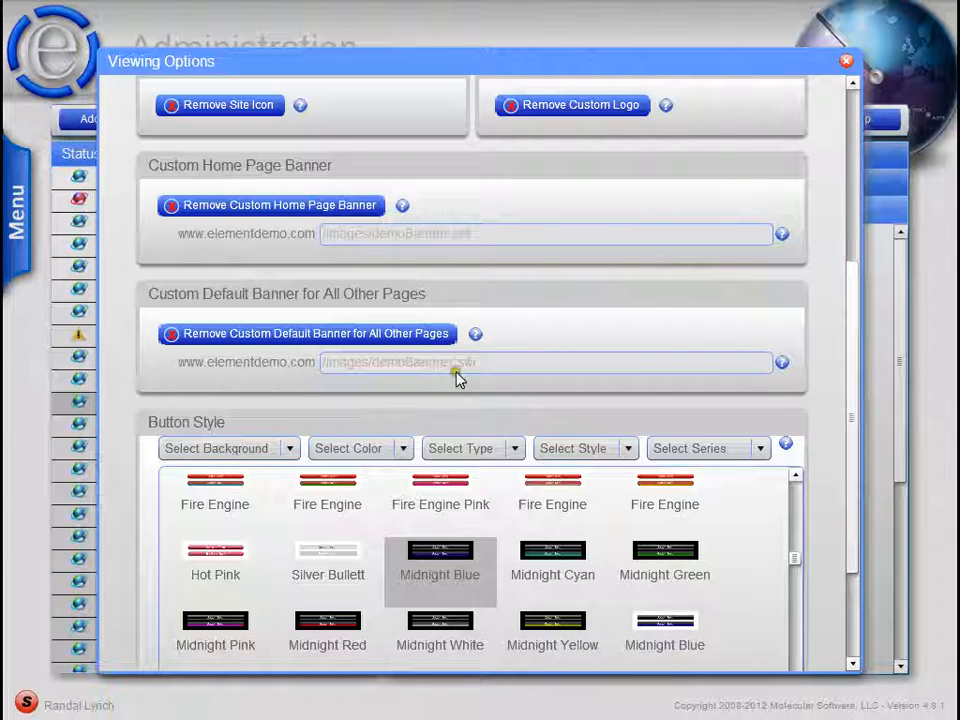
- Read the help on removing the custom default banner for all other pages, and close it
{"action": "left_click", "coordinate": [476, 338]}
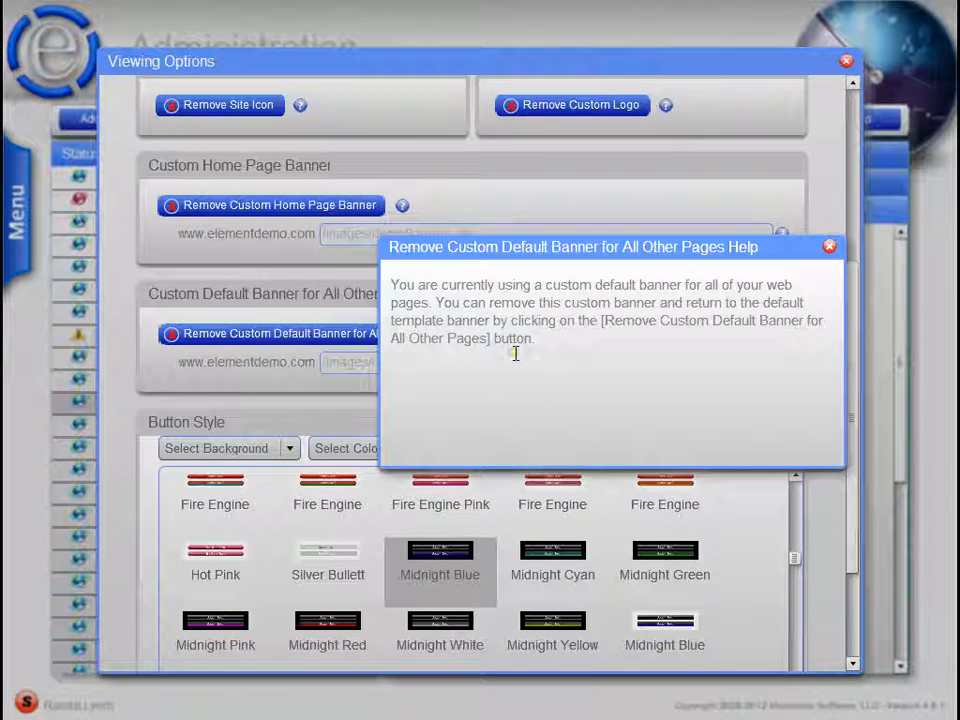
{"action": "left_click", "coordinate": [830, 250]}
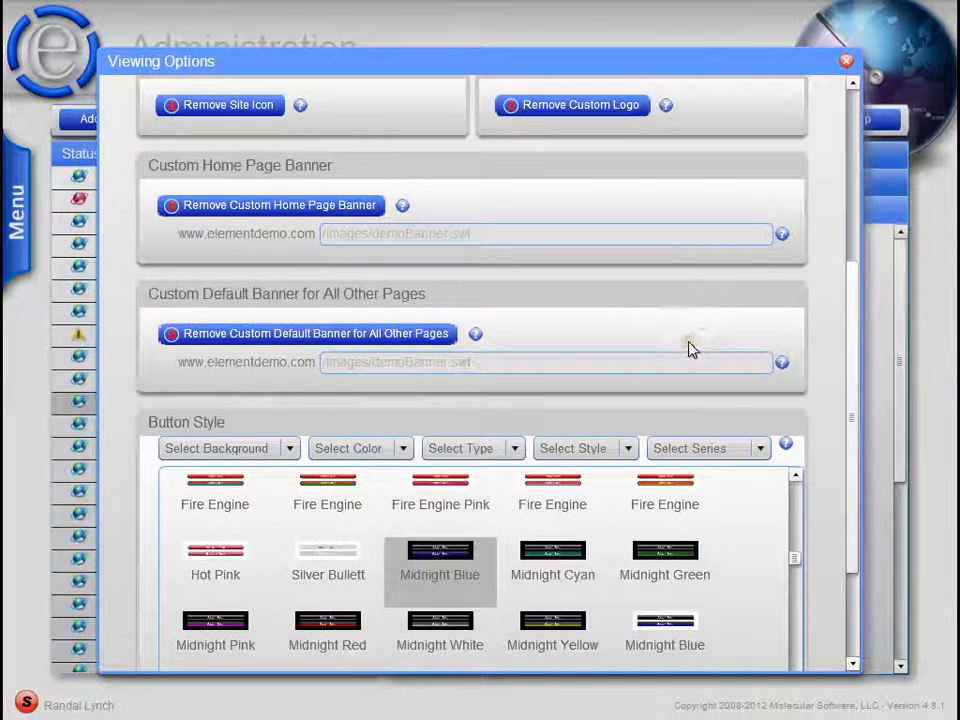
- Check the buttons on the demo site, and preview the Midnight Blue and Midnight Green button styles in the viewing options
{"action": "left_click_drag", "start_coordinate": [852, 352], "coordinate": [860, 460]}
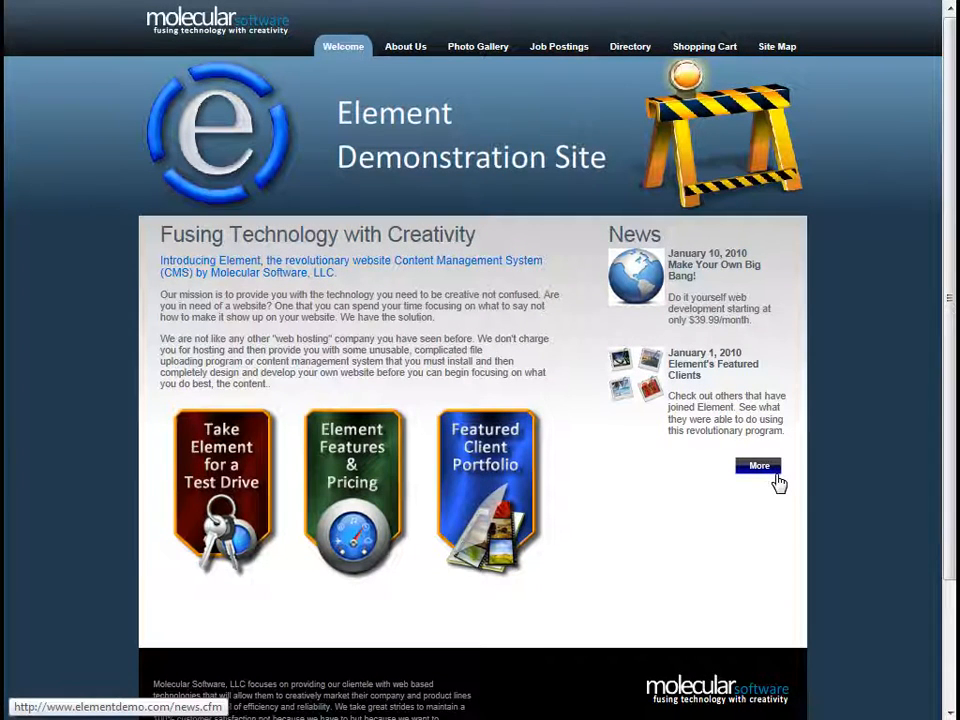
{"action": "left_click", "coordinate": [557, 47]}
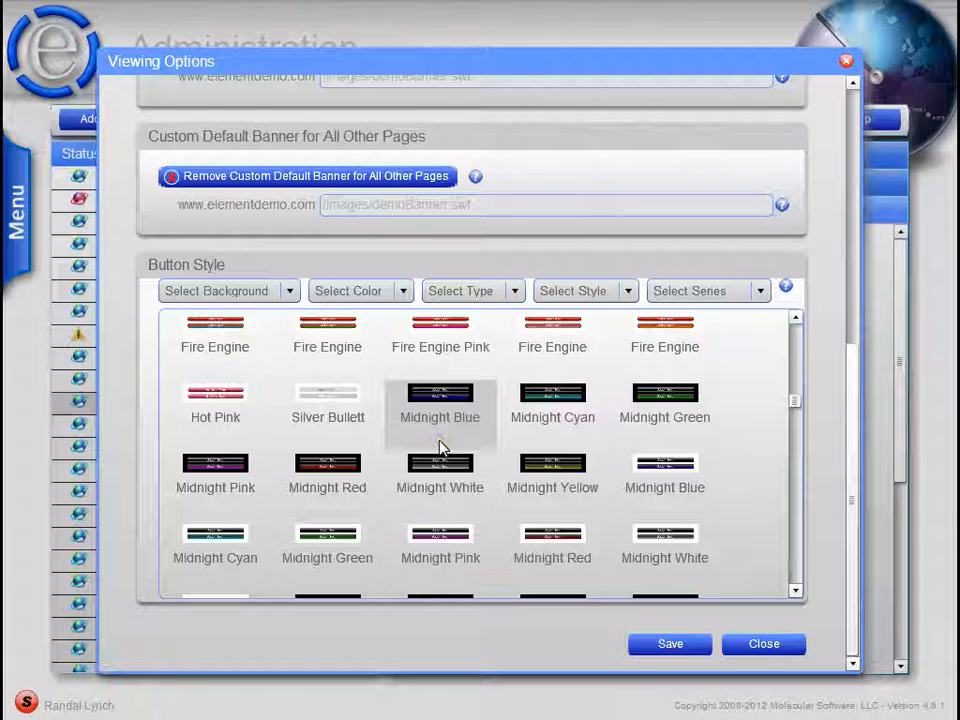
{"action": "double_click", "coordinate": [459, 401]}
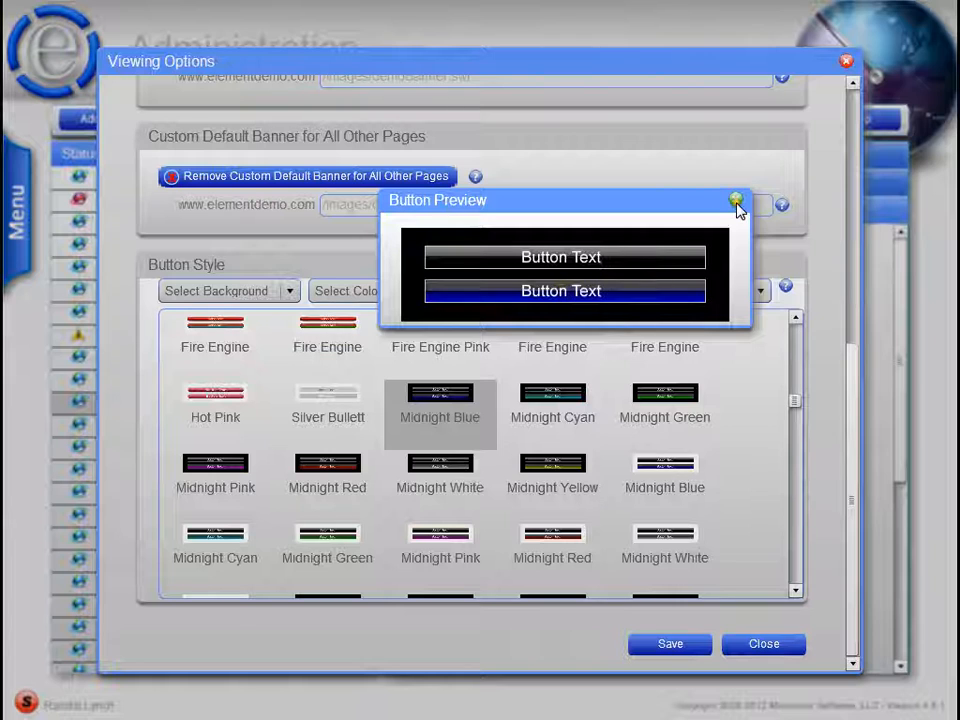
{"action": "left_click", "coordinate": [737, 205]}
{"action": "left_click", "coordinate": [665, 398]}
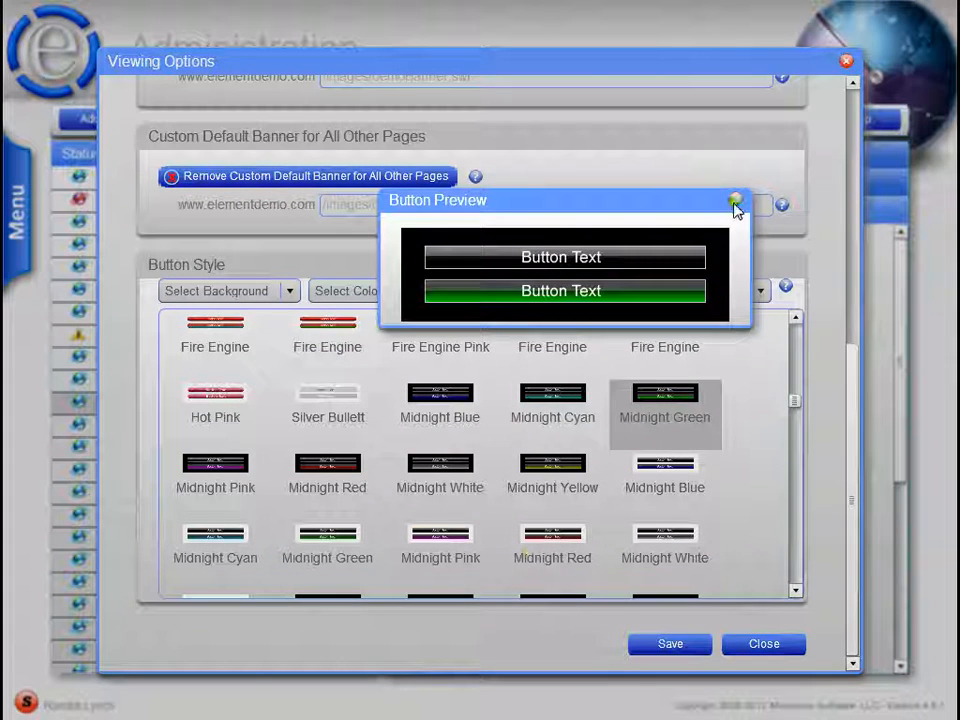
{"action": "left_click", "coordinate": [737, 205]}
- Filter the button styles by Light background, Black color and Rounded type, and preview Midnight Green
{"action": "left_click_drag", "start_coordinate": [795, 410], "coordinate": [799, 328]}
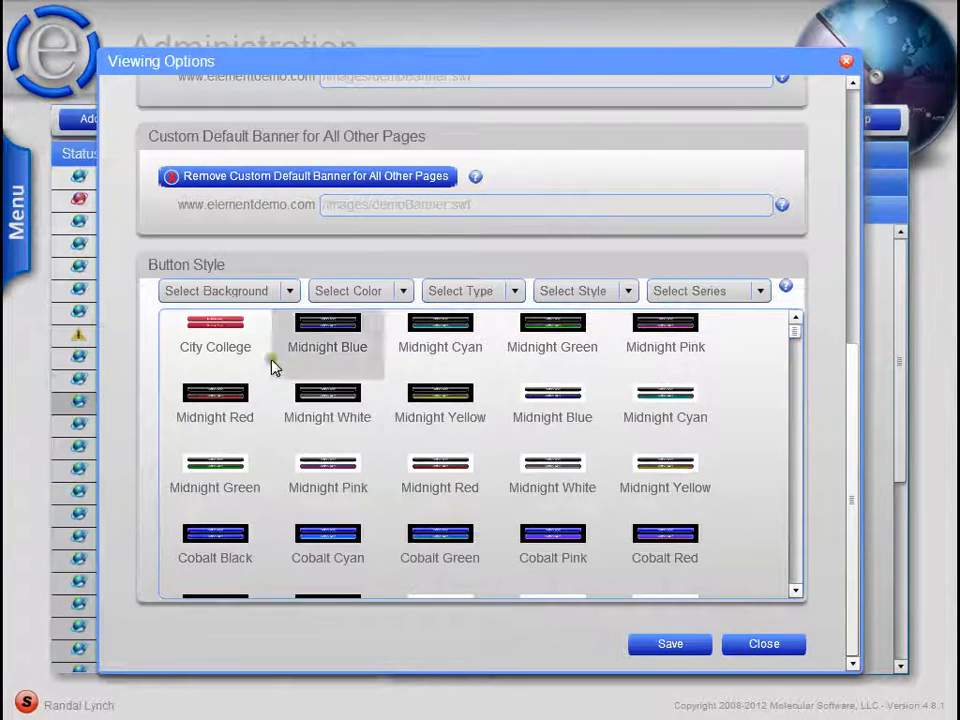
{"action": "left_click", "coordinate": [280, 297]}
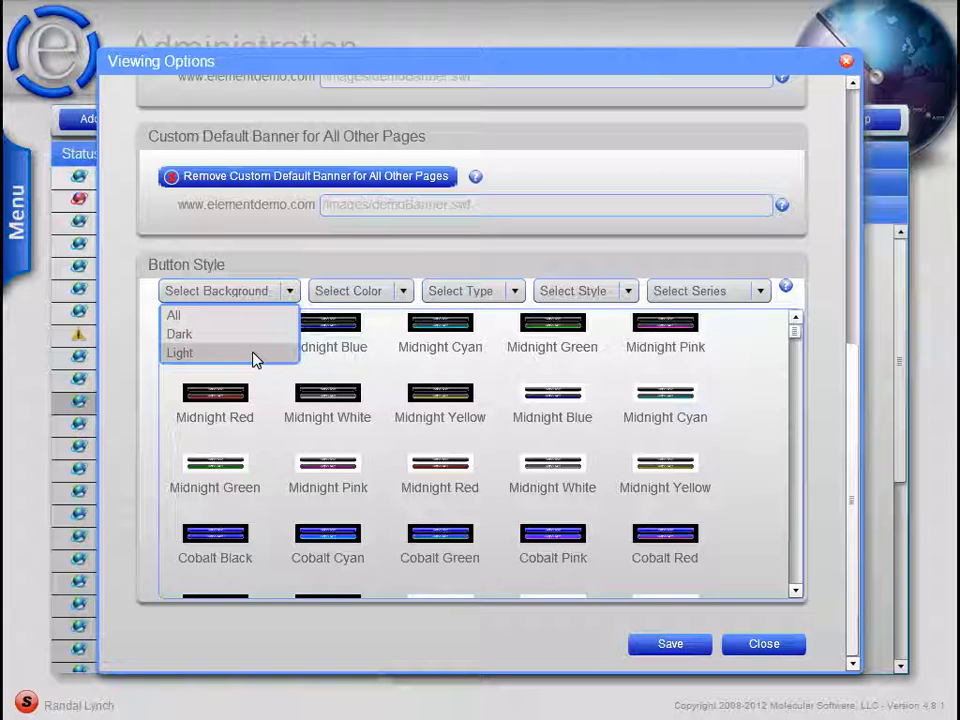
{"action": "left_click", "coordinate": [254, 358]}
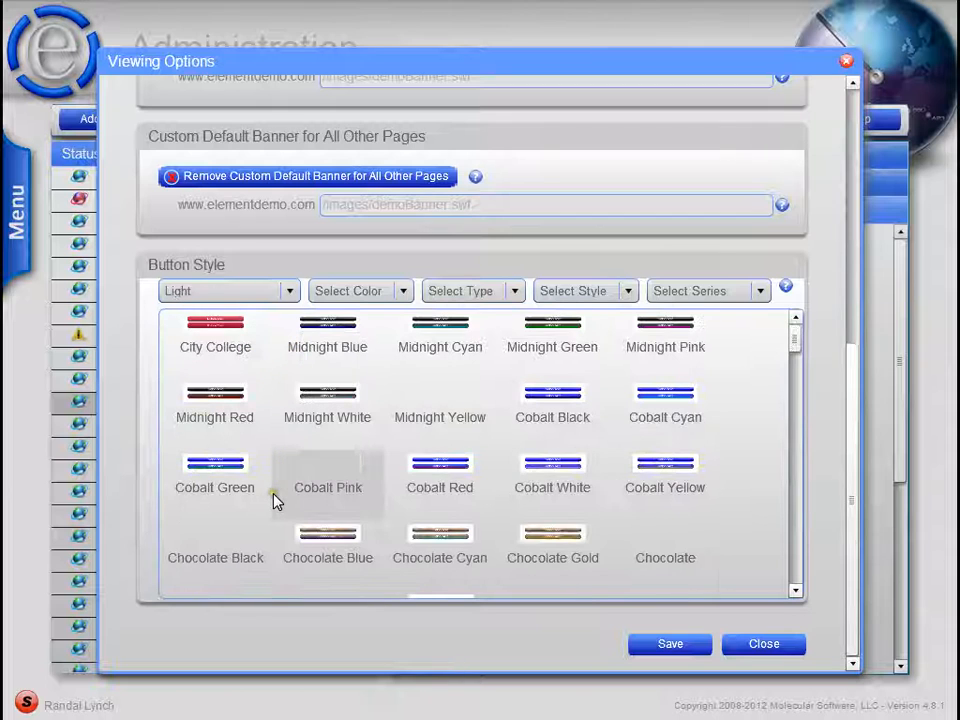
{"action": "left_click_drag", "start_coordinate": [795, 352], "coordinate": [797, 317]}
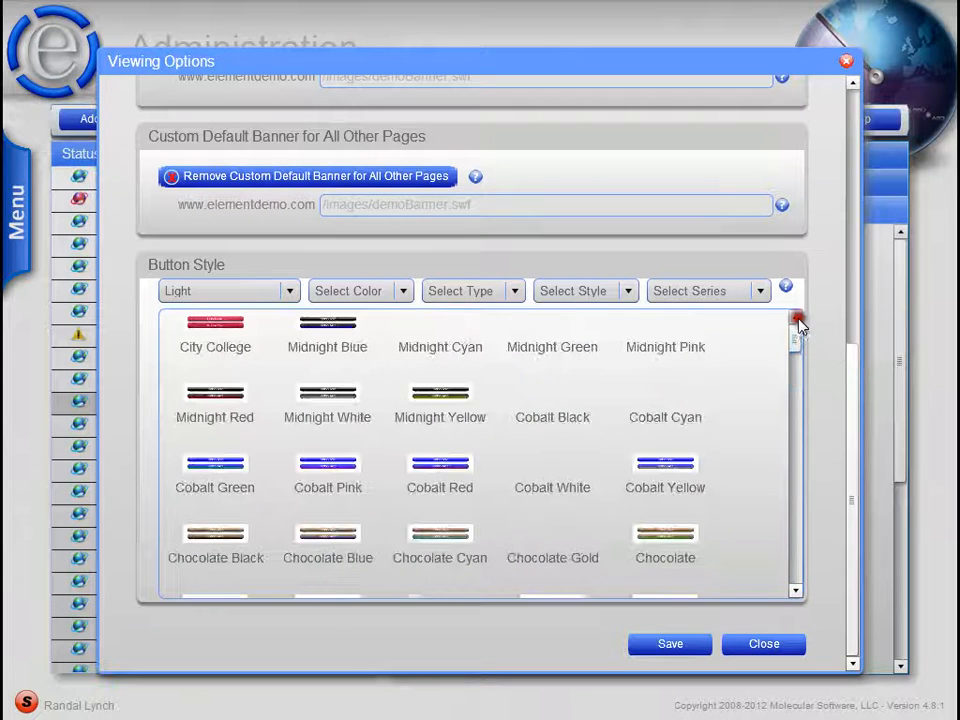
{"action": "left_click", "coordinate": [378, 291]}
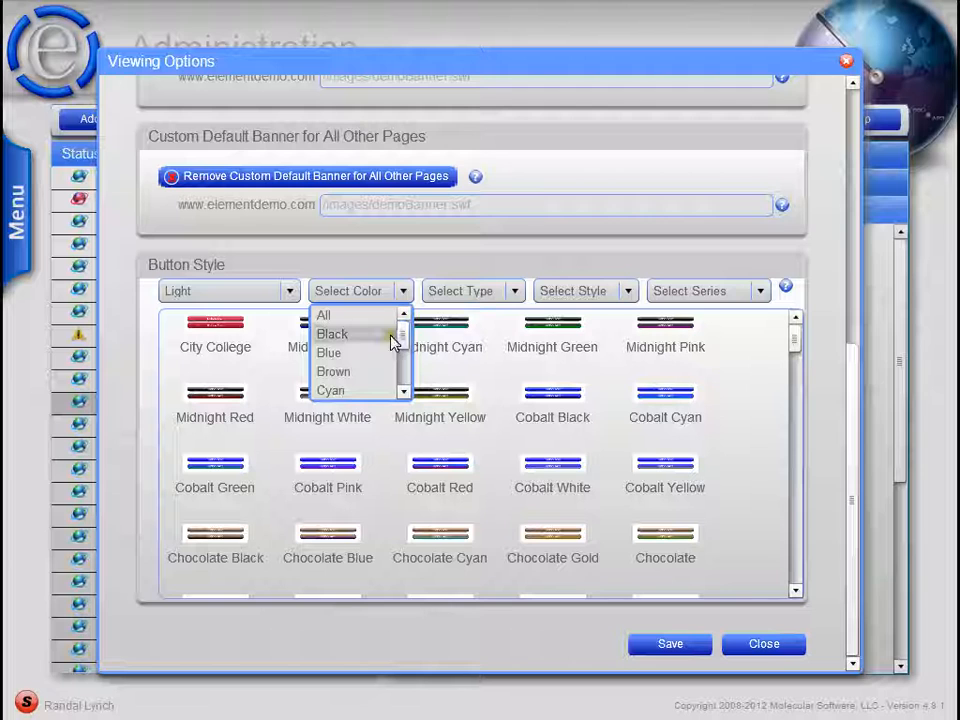
{"action": "left_click", "coordinate": [340, 336]}
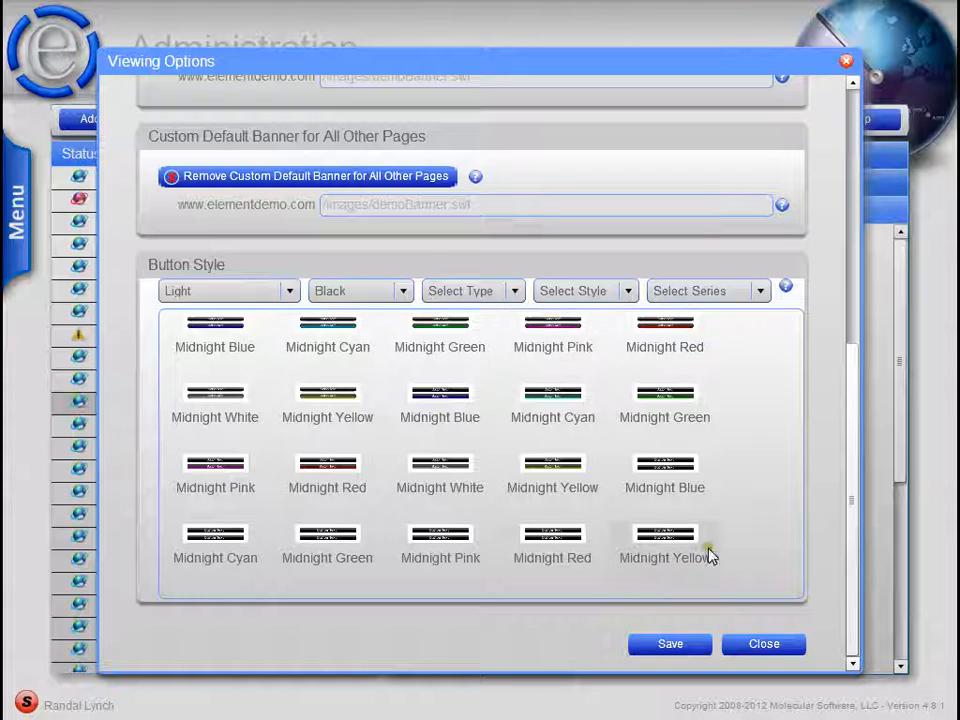
{"action": "left_click", "coordinate": [514, 294]}
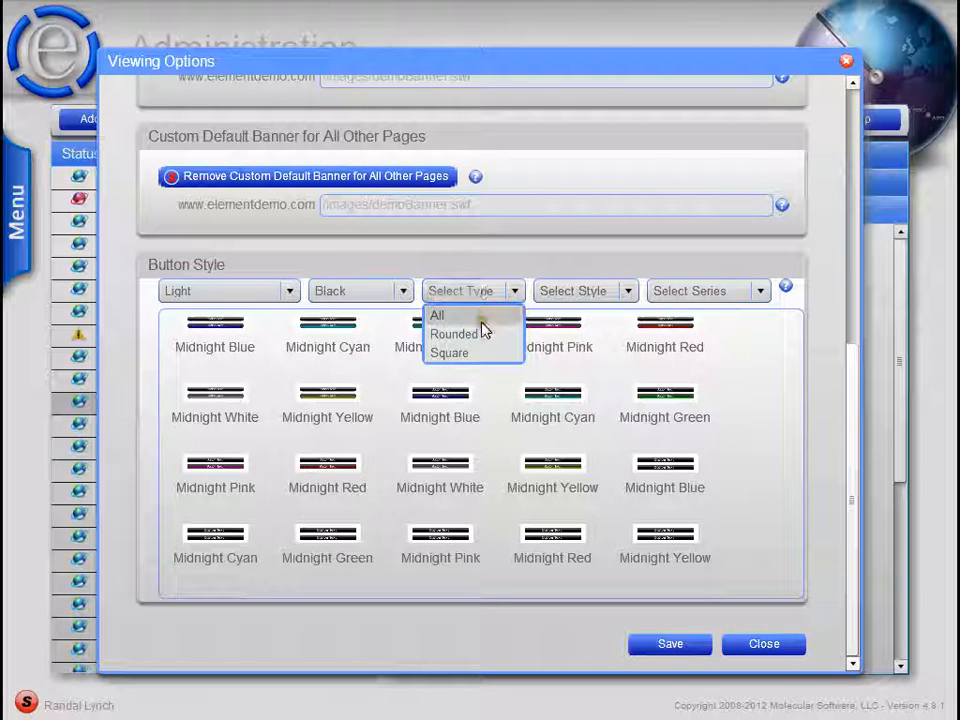
{"action": "left_click", "coordinate": [478, 336]}
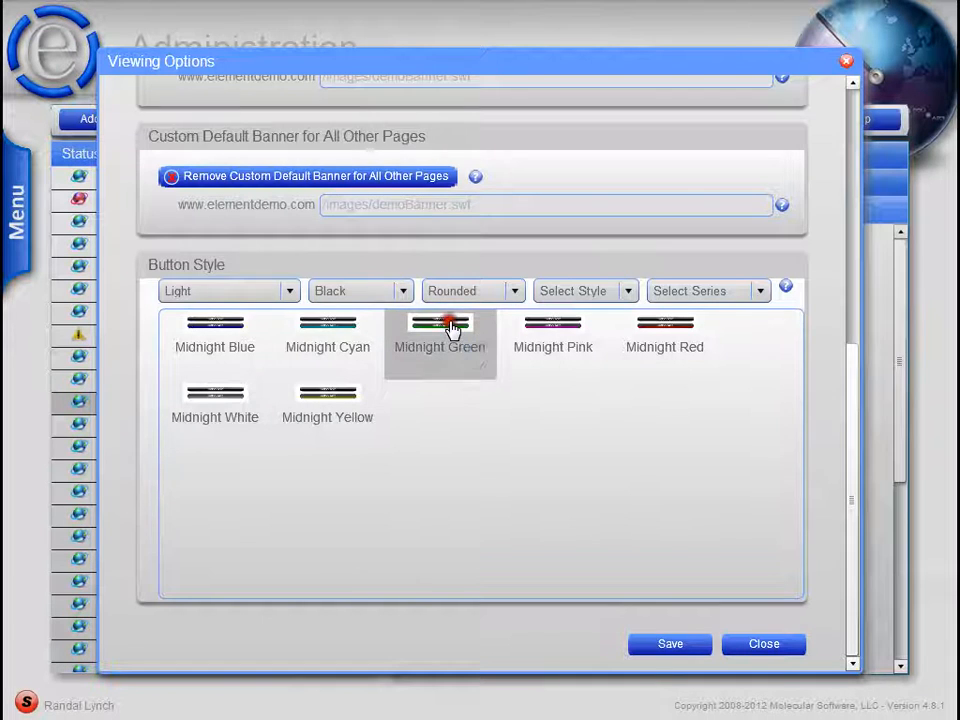
{"action": "left_click", "coordinate": [450, 327]}
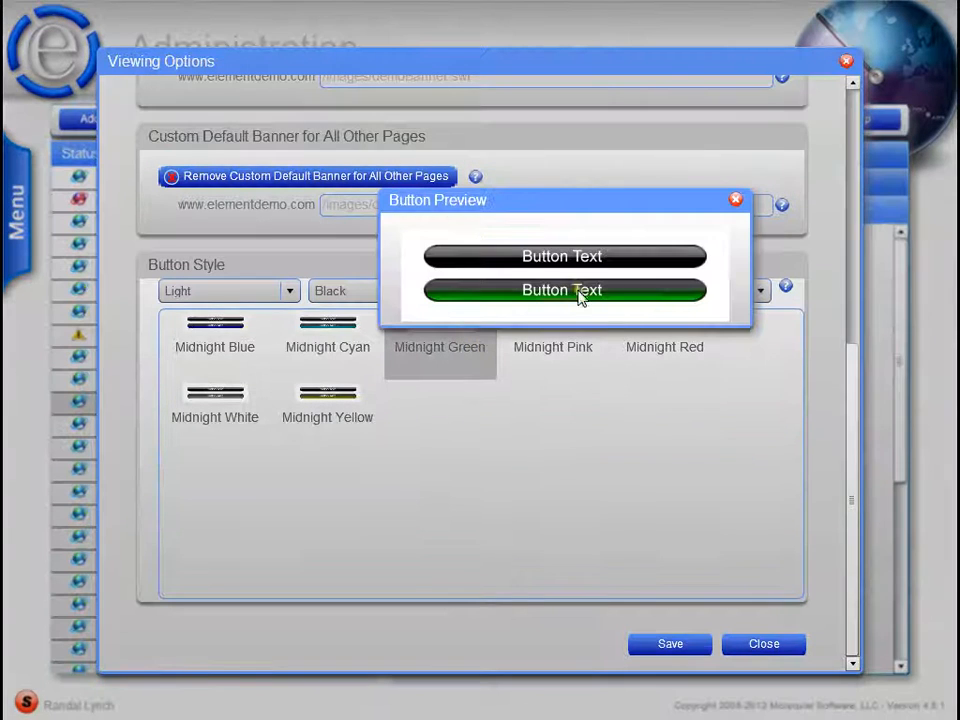
{"action": "left_click", "coordinate": [740, 202]}
- Change the button type filter to Square and preview the Midnight Blue style
{"action": "left_click", "coordinate": [467, 294]}
{"action": "left_click", "coordinate": [462, 356]}
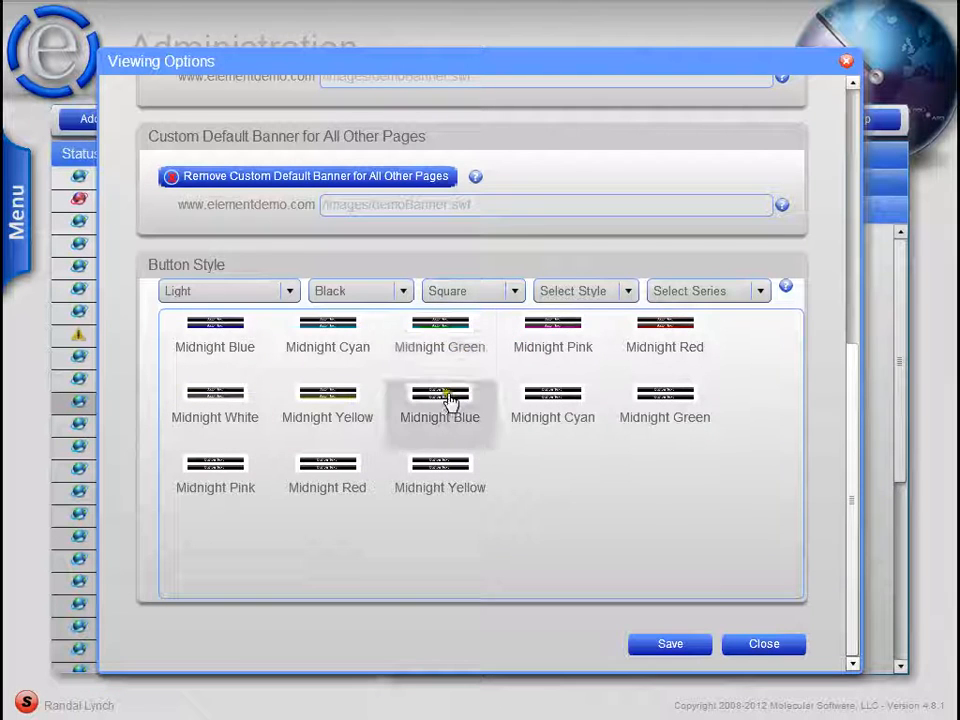
{"action": "left_click", "coordinate": [450, 400]}
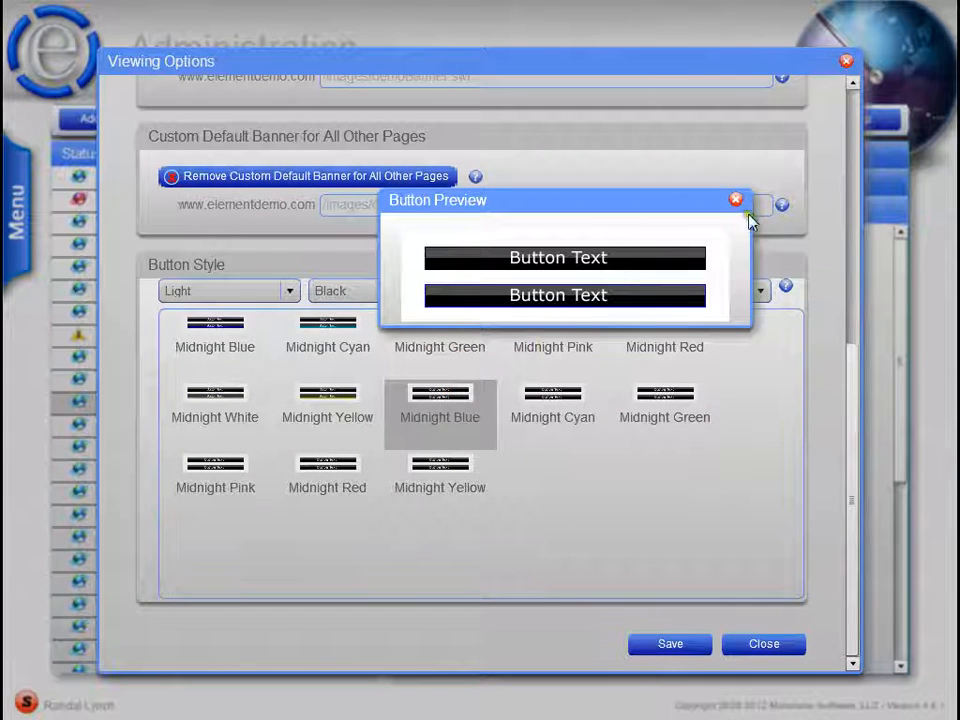
{"action": "left_click", "coordinate": [736, 201]}
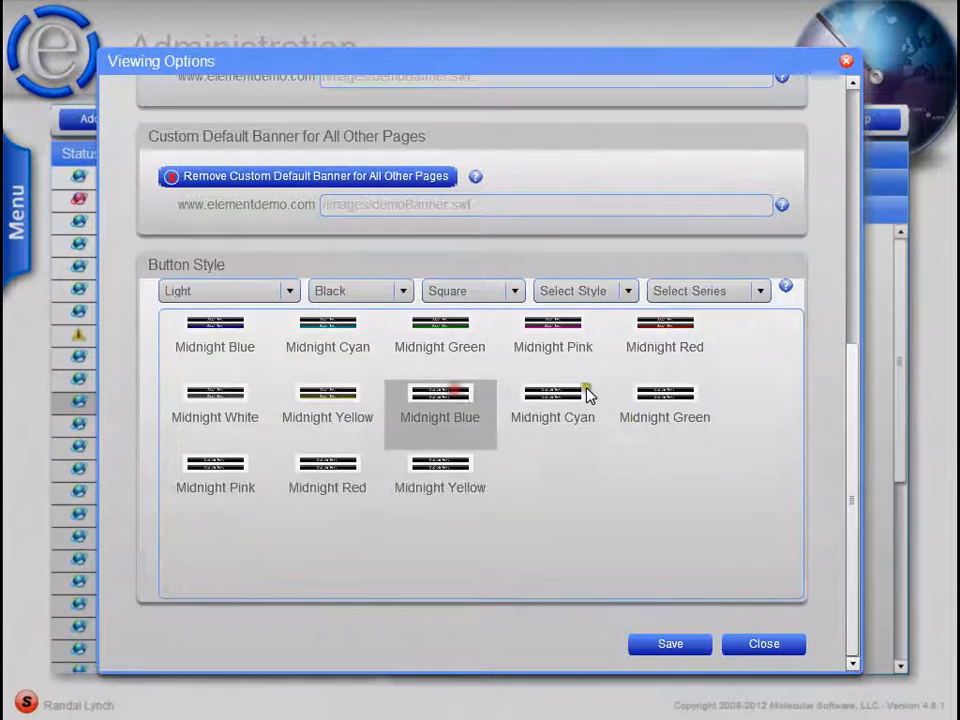
{"action": "double_click", "coordinate": [586, 393]}
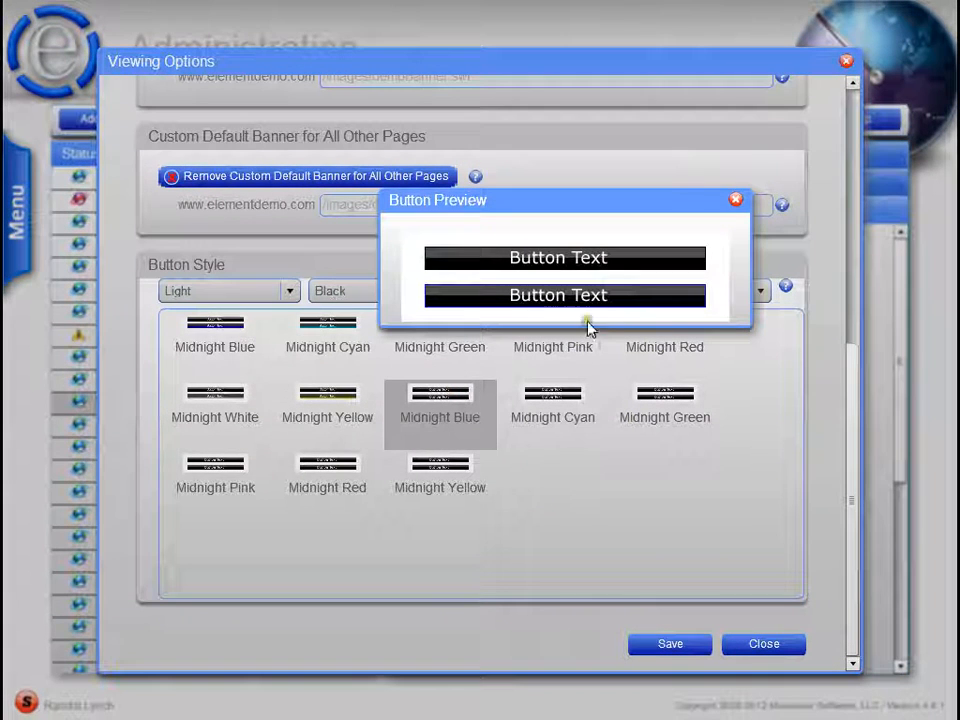
{"action": "left_click", "coordinate": [736, 201]}
- Change the button background filter to Dark and preview the Midnight Blue style
{"action": "left_click", "coordinate": [376, 294]}
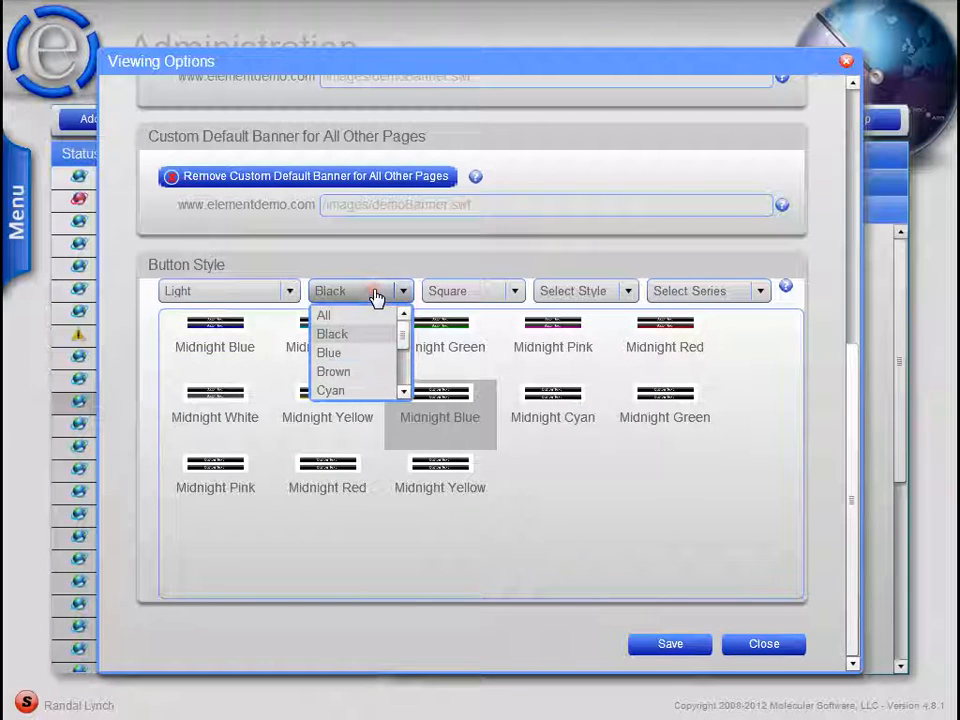
{"action": "left_click", "coordinate": [253, 295]}
{"action": "left_click", "coordinate": [221, 334]}
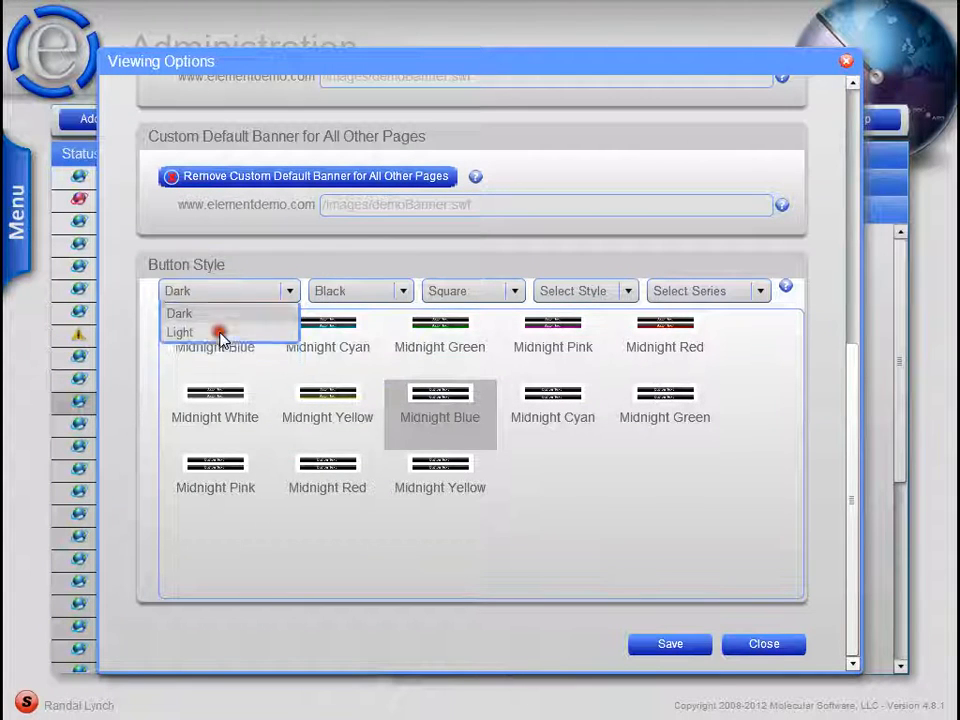
{"action": "left_click", "coordinate": [472, 400]}
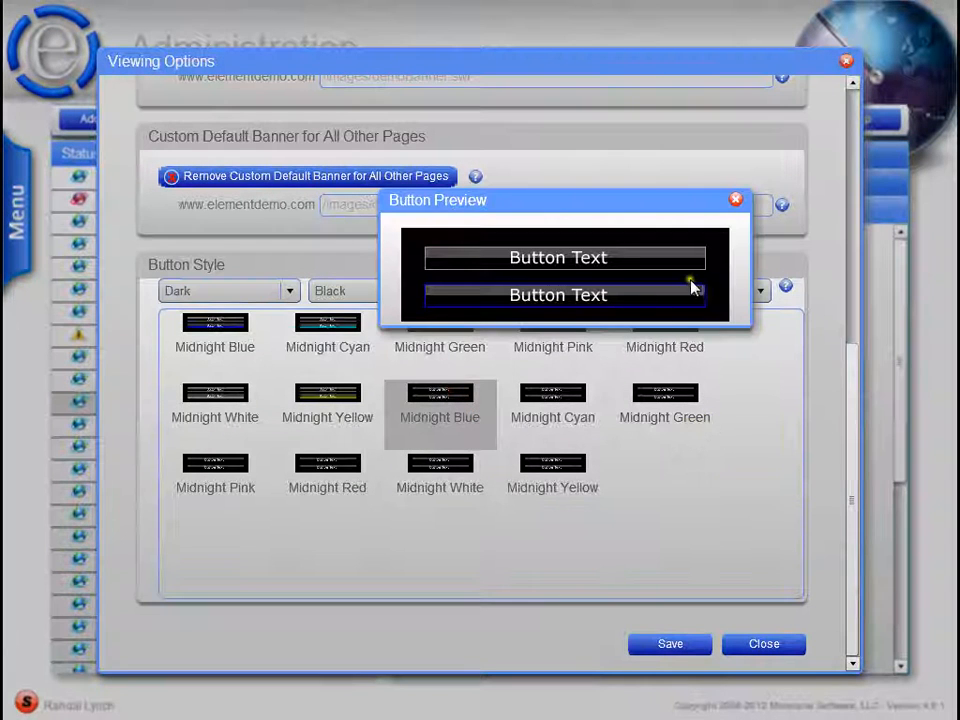
{"action": "left_click", "coordinate": [736, 203]}
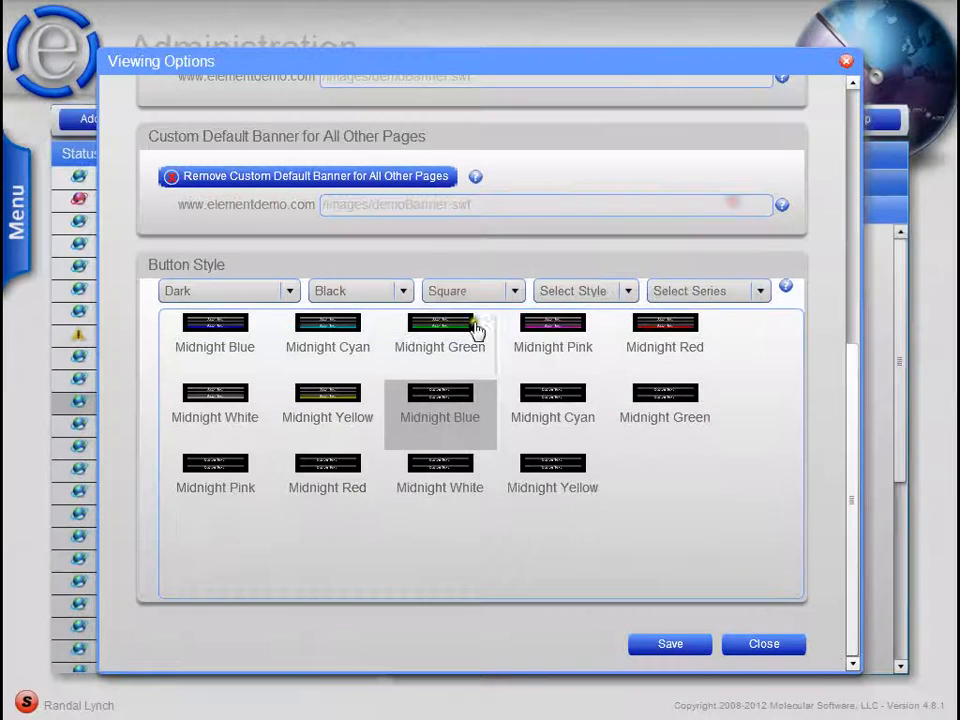
- Reset the button type, color and background filters to All
{"action": "left_click", "coordinate": [487, 291]}
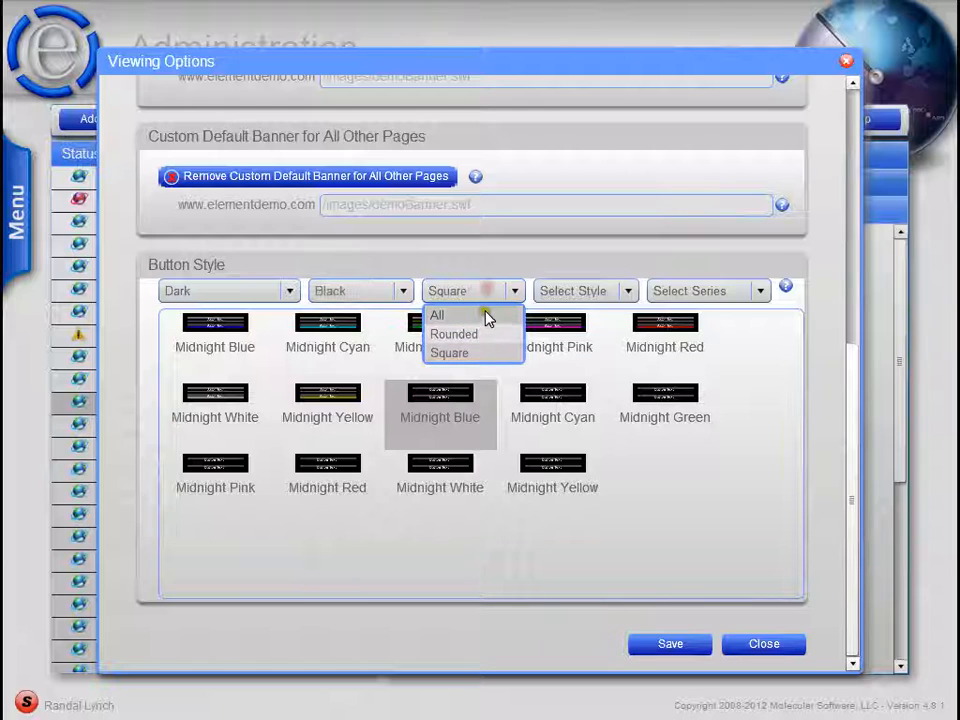
{"action": "left_click", "coordinate": [482, 312]}
{"action": "left_click", "coordinate": [381, 297]}
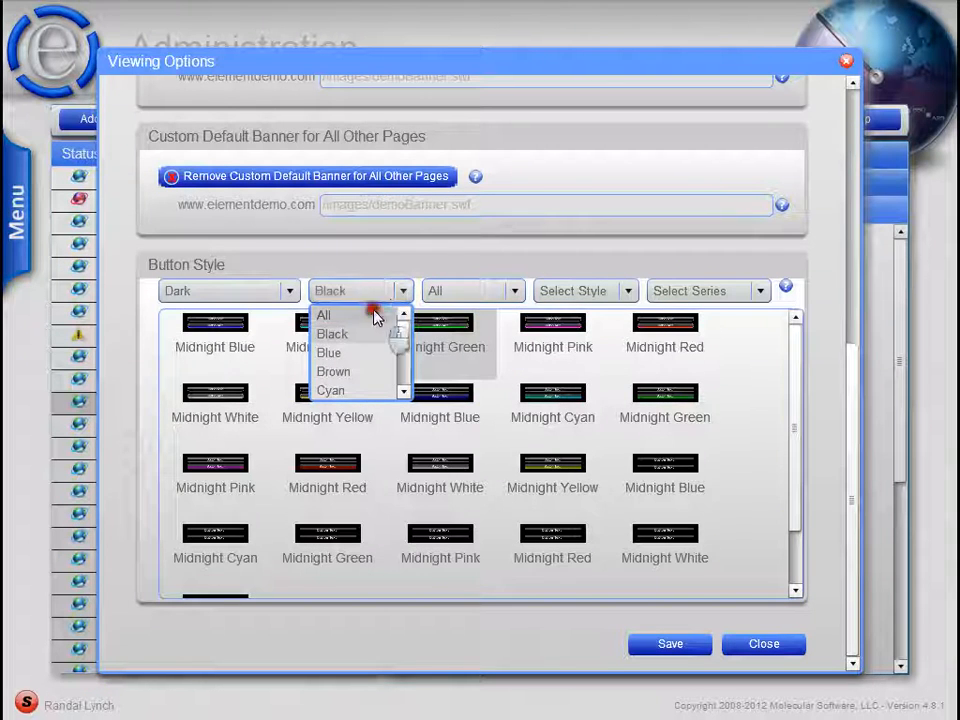
{"action": "left_click", "coordinate": [371, 313]}
{"action": "left_click", "coordinate": [237, 294]}
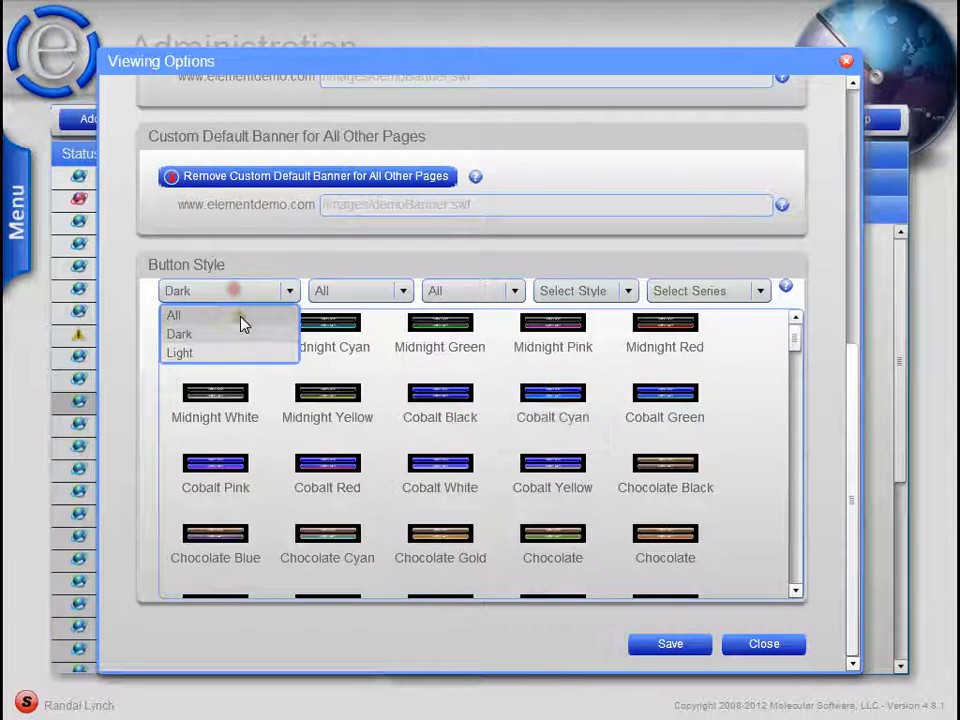
{"action": "left_click", "coordinate": [238, 316]}
- Look through the choices offered by the button style and series filters
{"action": "left_click", "coordinate": [615, 296]}
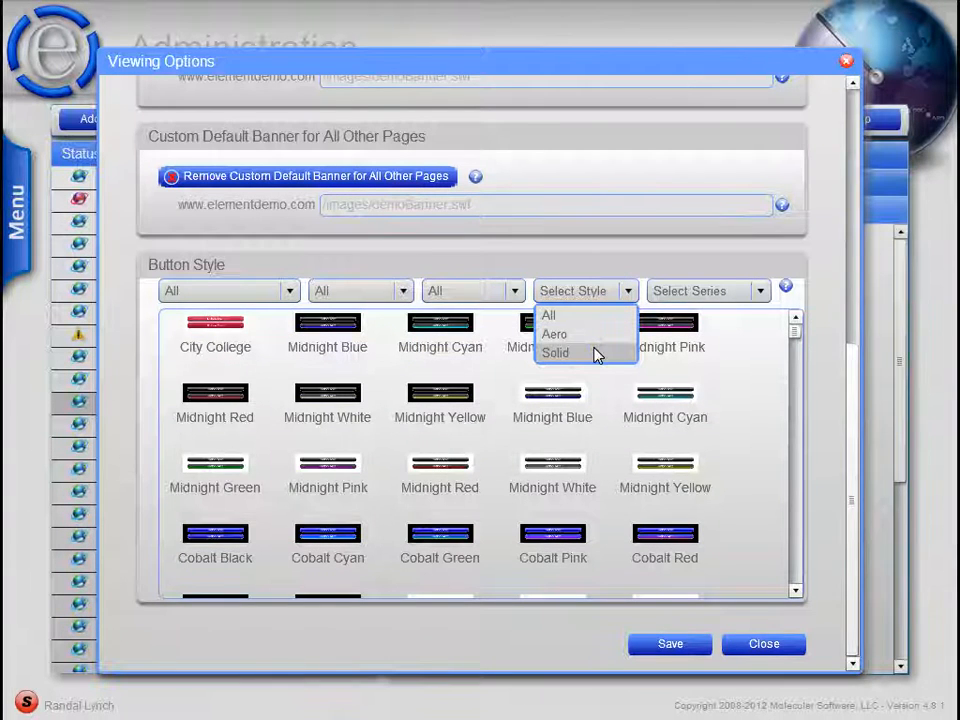
{"action": "left_click", "coordinate": [737, 296]}
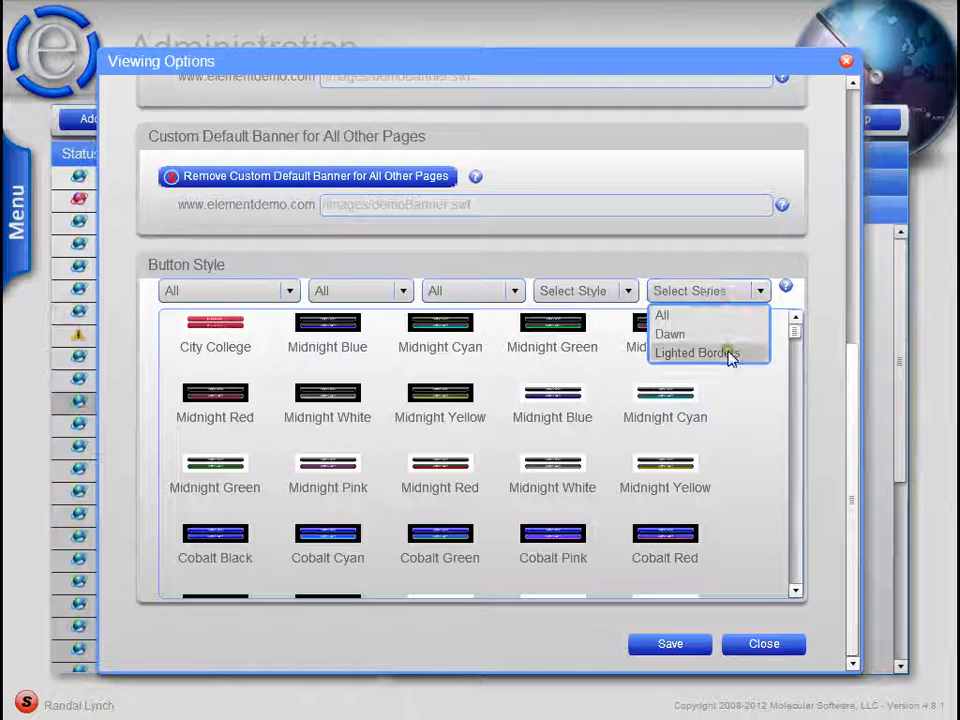
{"action": "left_click", "coordinate": [751, 296]}
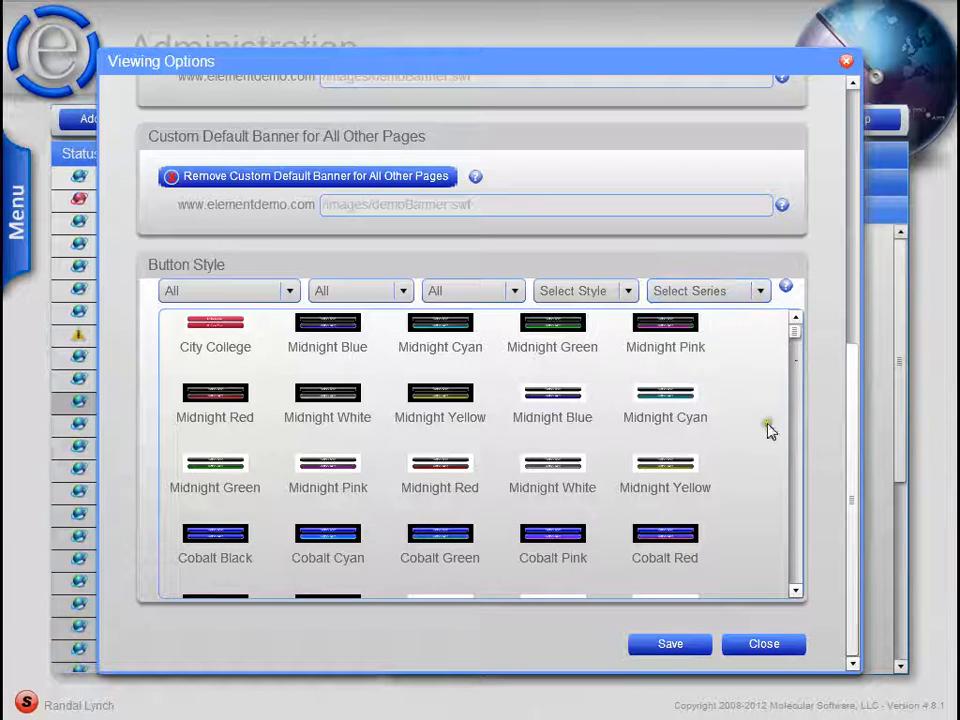
- Preview and save the dark-background Midnight Blue button style, and refresh the demo site's Job Postings page to check it
{"action": "left_click", "coordinate": [310, 333]}
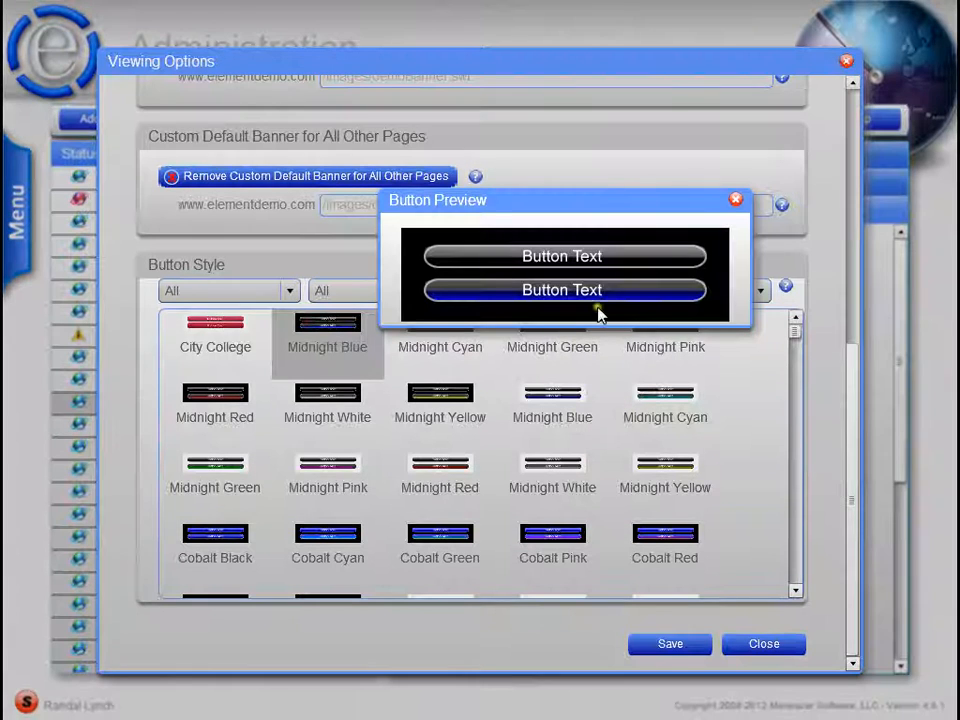
{"action": "left_click", "coordinate": [737, 201]}
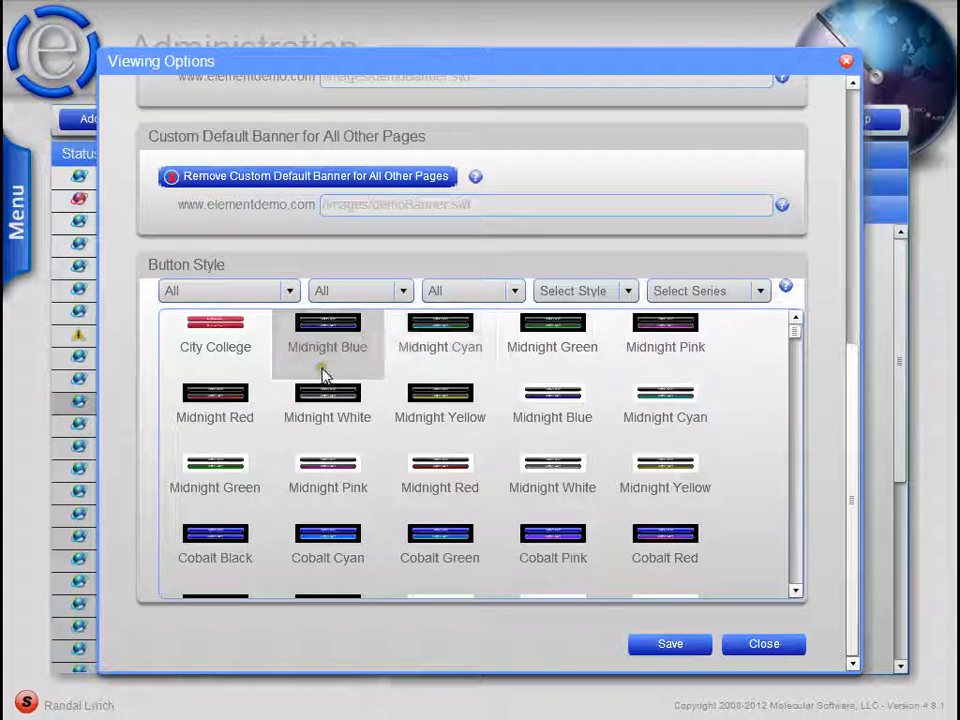
{"action": "left_click", "coordinate": [669, 648]}
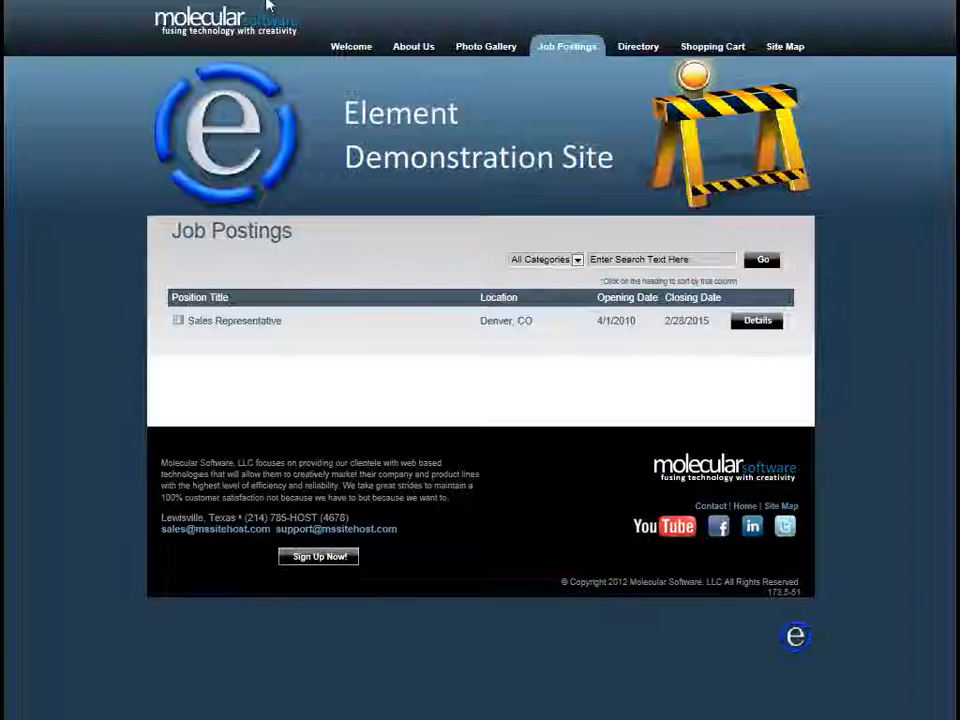
{"action": "key", "text": "F5"}
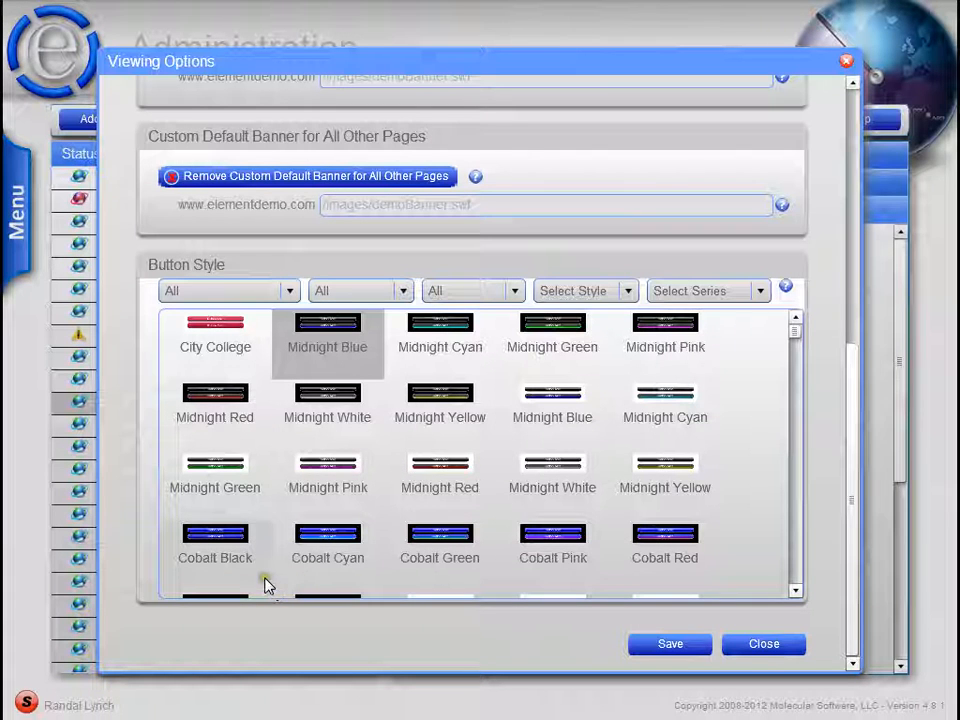
- Preview and save the Cobalt Cyan button style, and refresh the demo site's Job Postings page to check it
{"action": "left_click", "coordinate": [333, 540]}
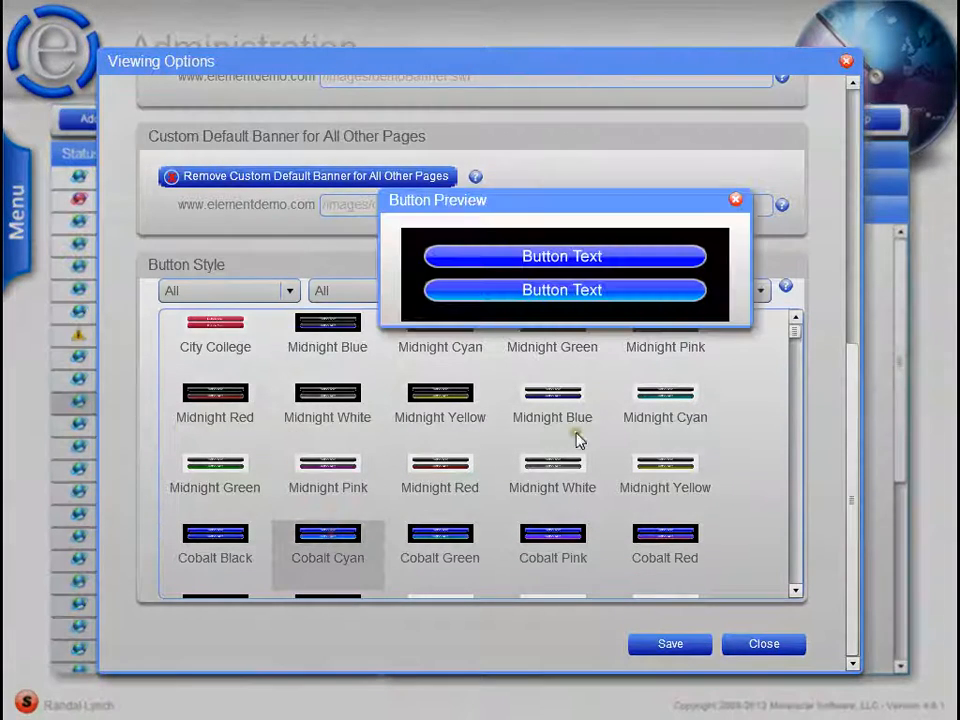
{"action": "left_click", "coordinate": [737, 203]}
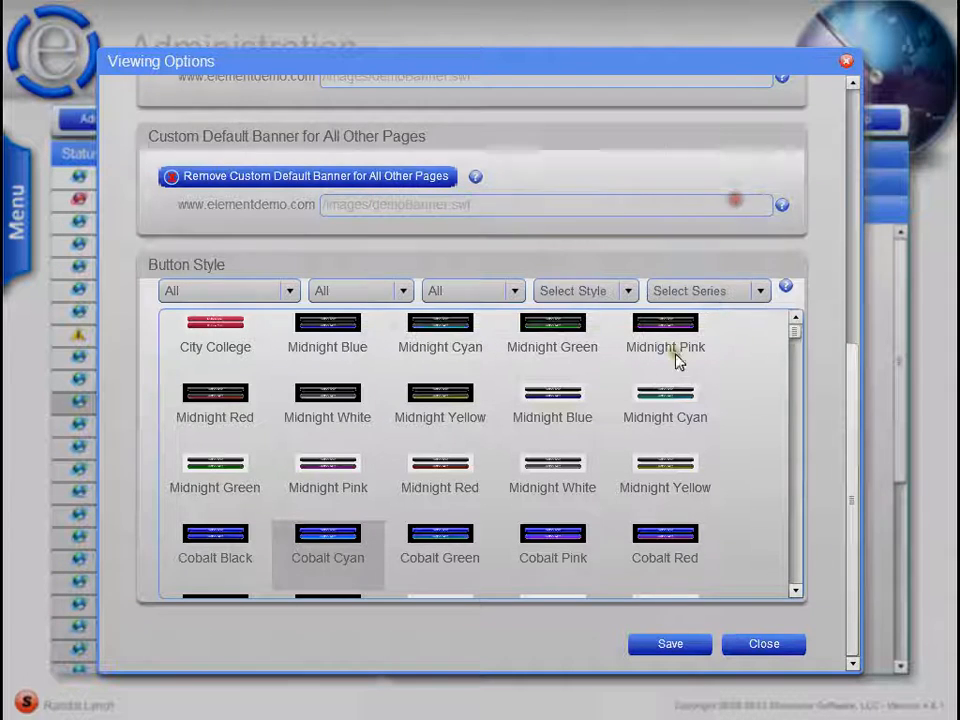
{"action": "left_click", "coordinate": [656, 645]}
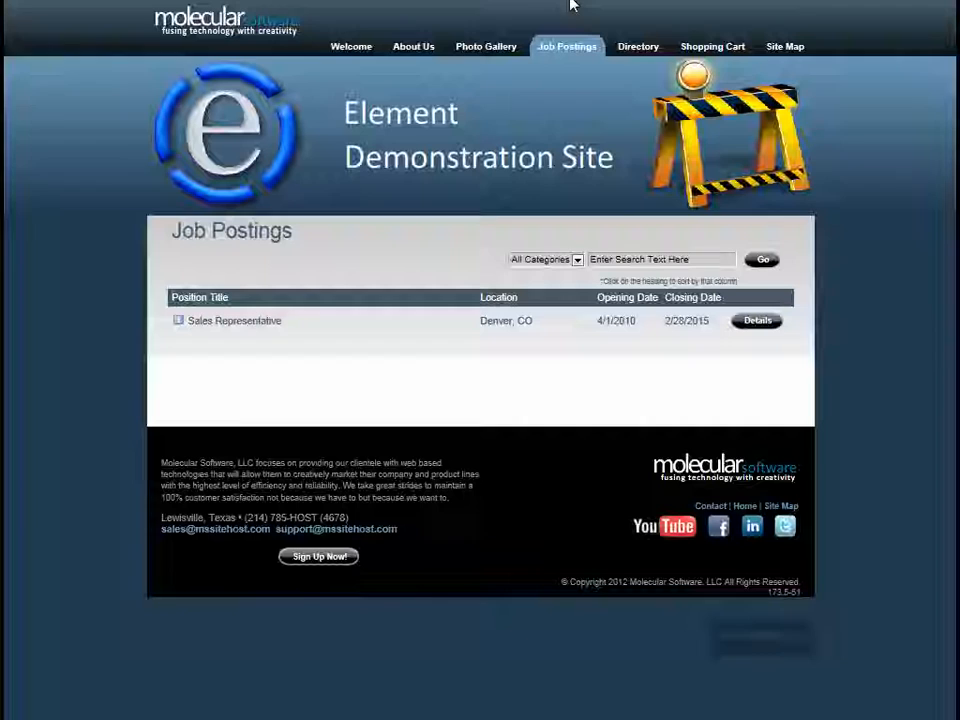
{"action": "key", "text": "F5"}
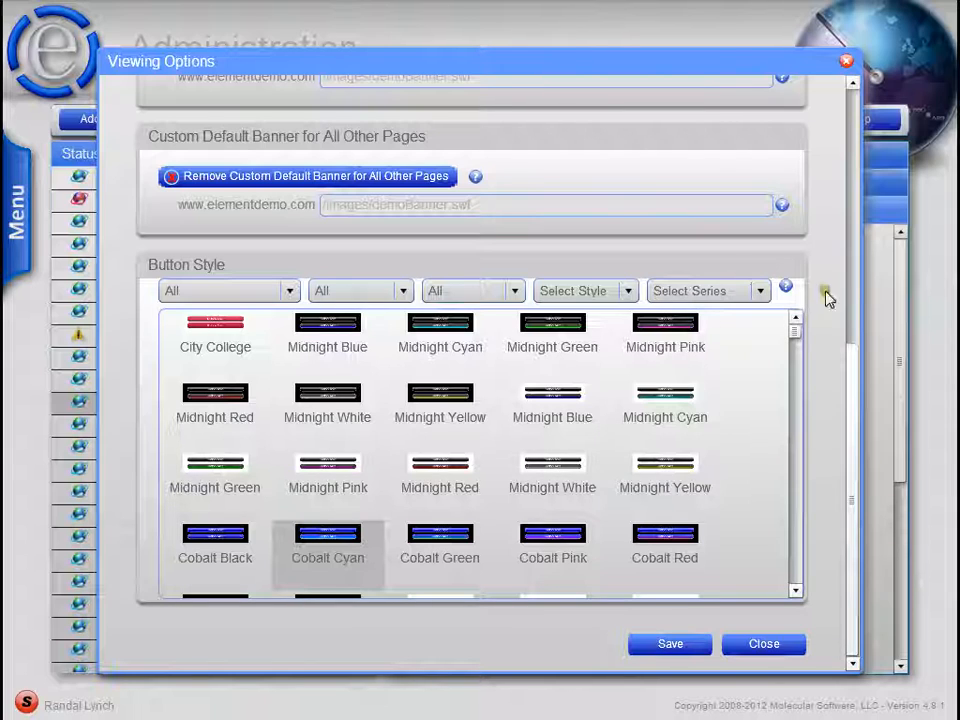
- Close Viewing Options, reopen it to review its settings, and close it again
{"action": "left_click", "coordinate": [846, 63]}
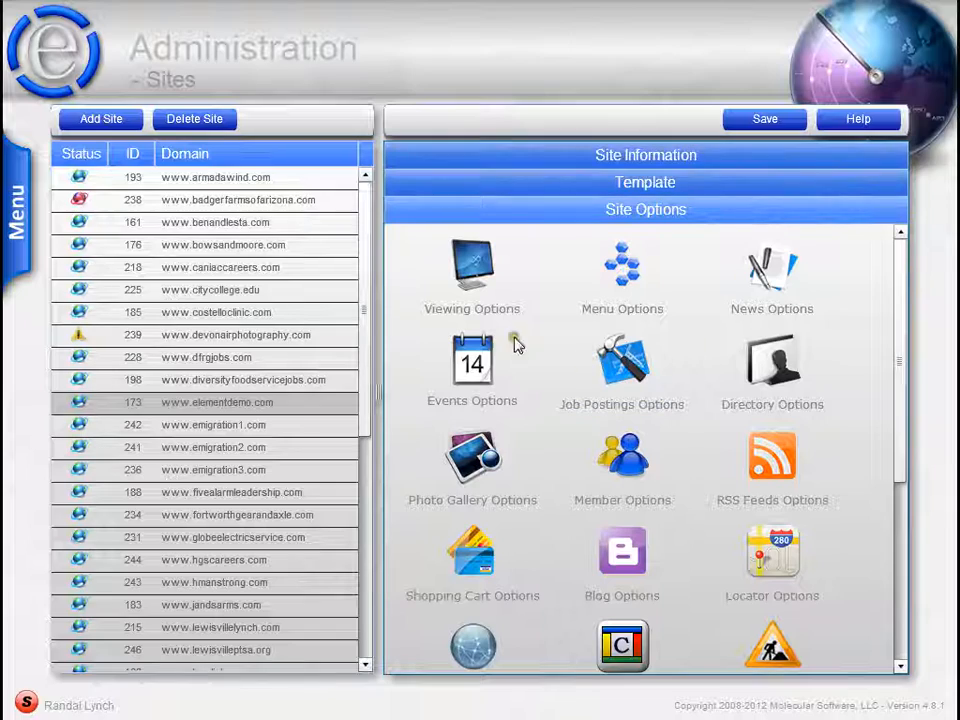
{"action": "left_click", "coordinate": [486, 285]}
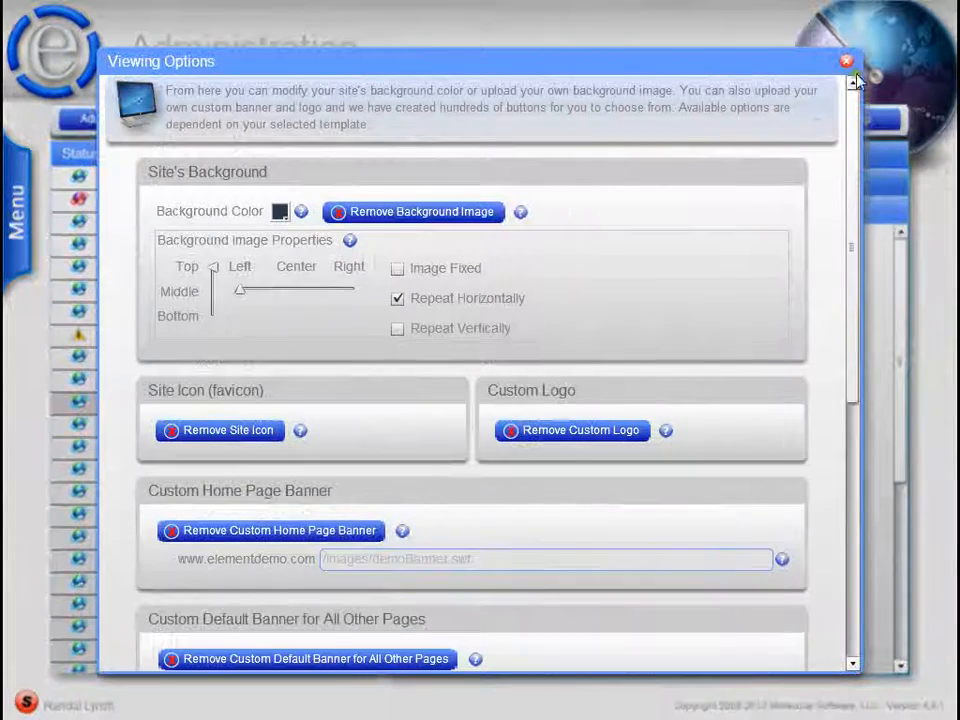
{"action": "left_click", "coordinate": [847, 64]}
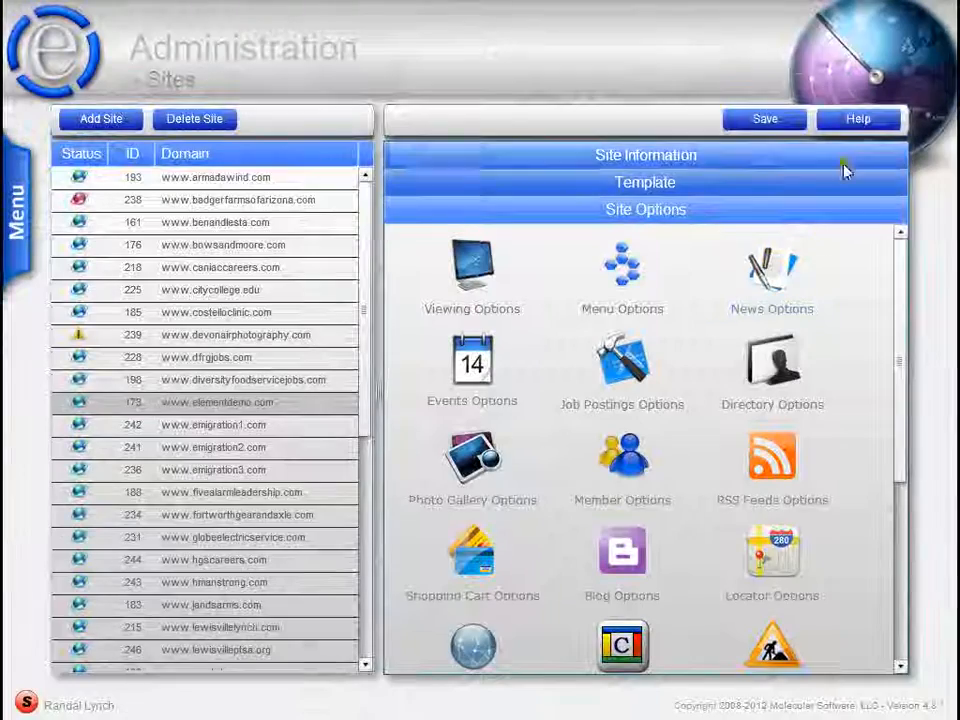
- Open the help document for the Sites area and go to its Viewing Options section
{"action": "left_click", "coordinate": [857, 122]}
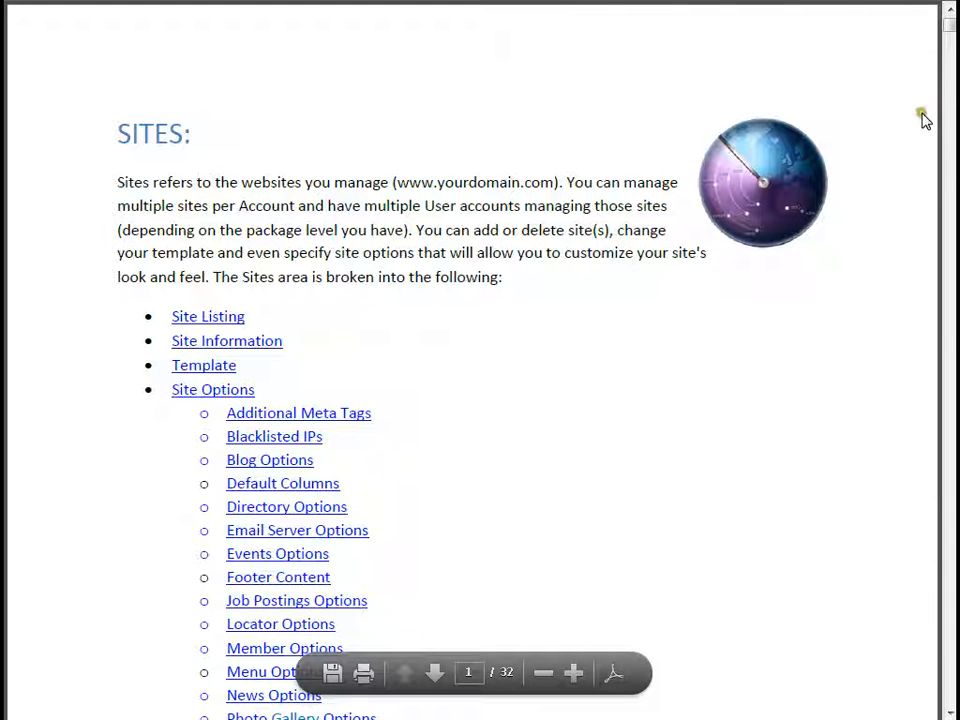
{"action": "left_click_drag", "start_coordinate": [946, 36], "coordinate": [948, 41]}
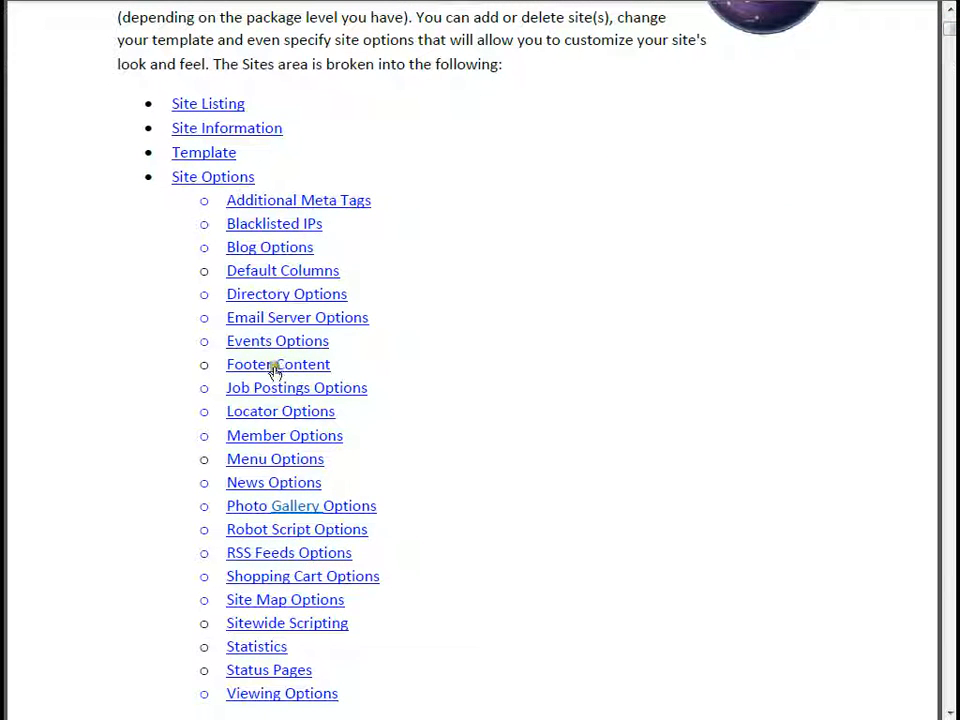
{"action": "scroll", "coordinate": [300, 430], "scroll_direction": "down", "scroll_amount": 1}
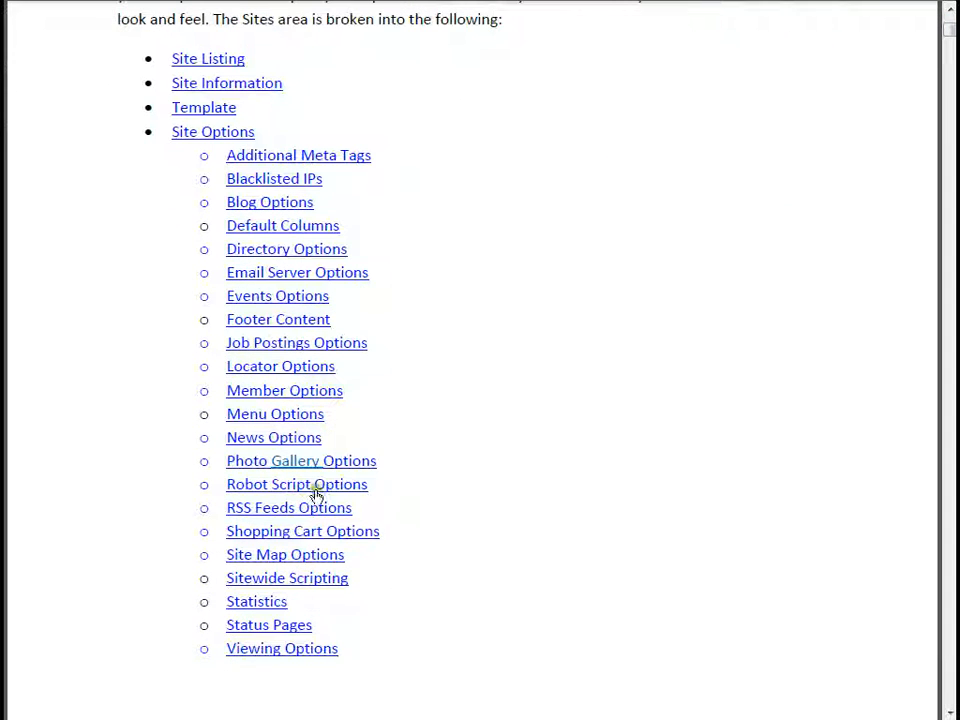
{"action": "left_click", "coordinate": [274, 652]}
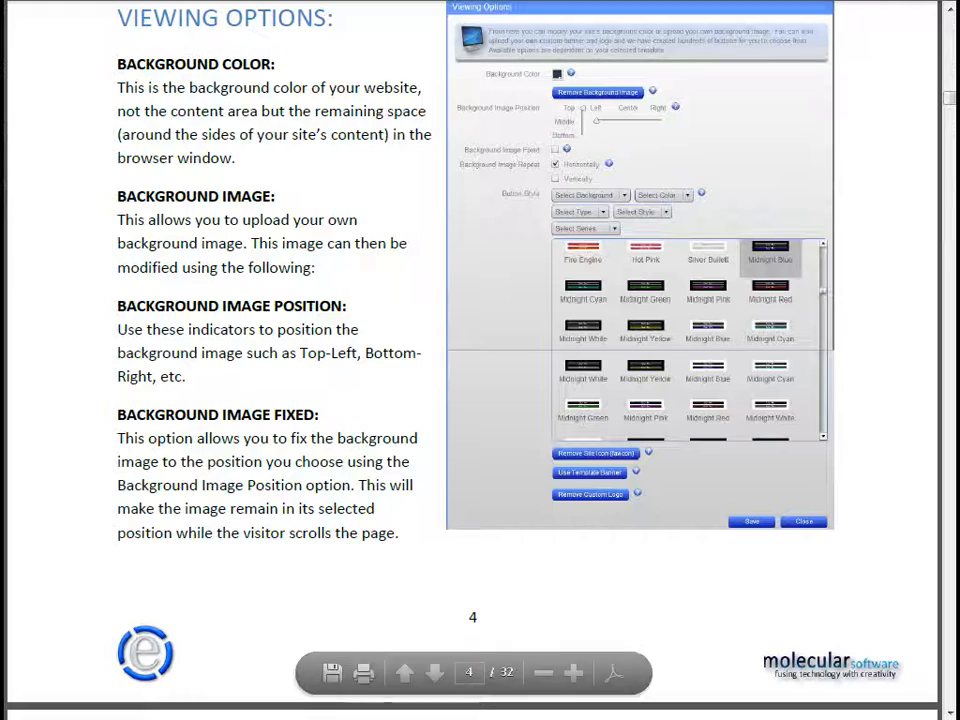
- Read the Viewing Options help from the background settings to Custom Tagline(s), and return to the Sites administration
{"action": "scroll", "coordinate": [328, 285], "scroll_direction": "down", "scroll_amount": 5}
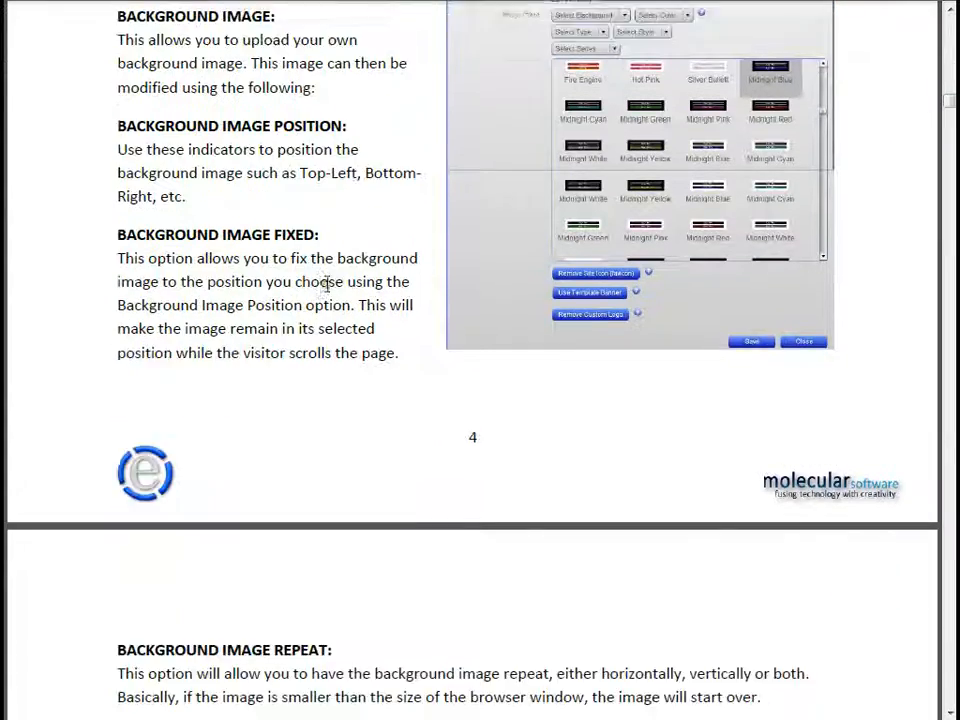
{"action": "scroll", "coordinate": [330, 302], "scroll_direction": "down", "scroll_amount": 3}
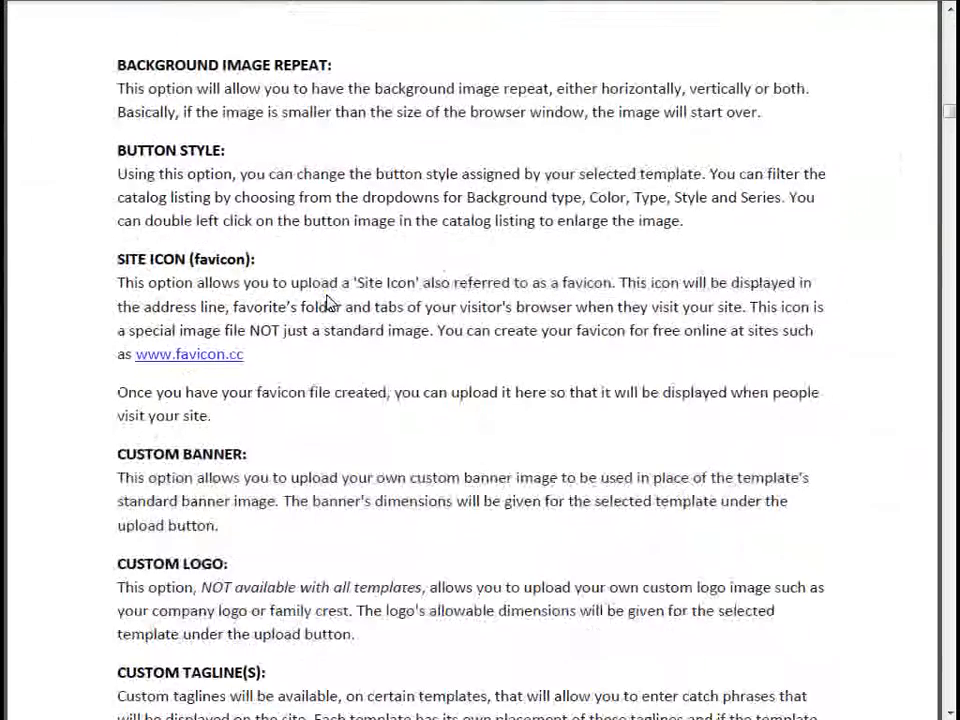
{"action": "scroll", "coordinate": [330, 300], "scroll_direction": "down", "scroll_amount": 1}
{"action": "scroll", "coordinate": [326, 298], "scroll_direction": "down", "scroll_amount": 3}
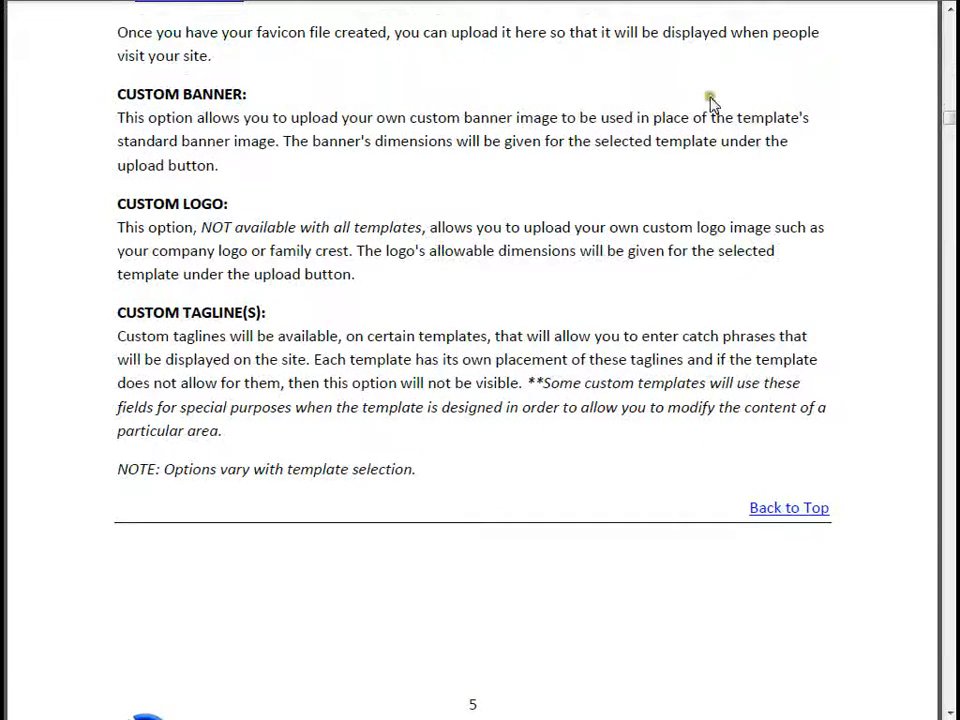
{"action": "left_click", "coordinate": [667, 3]}
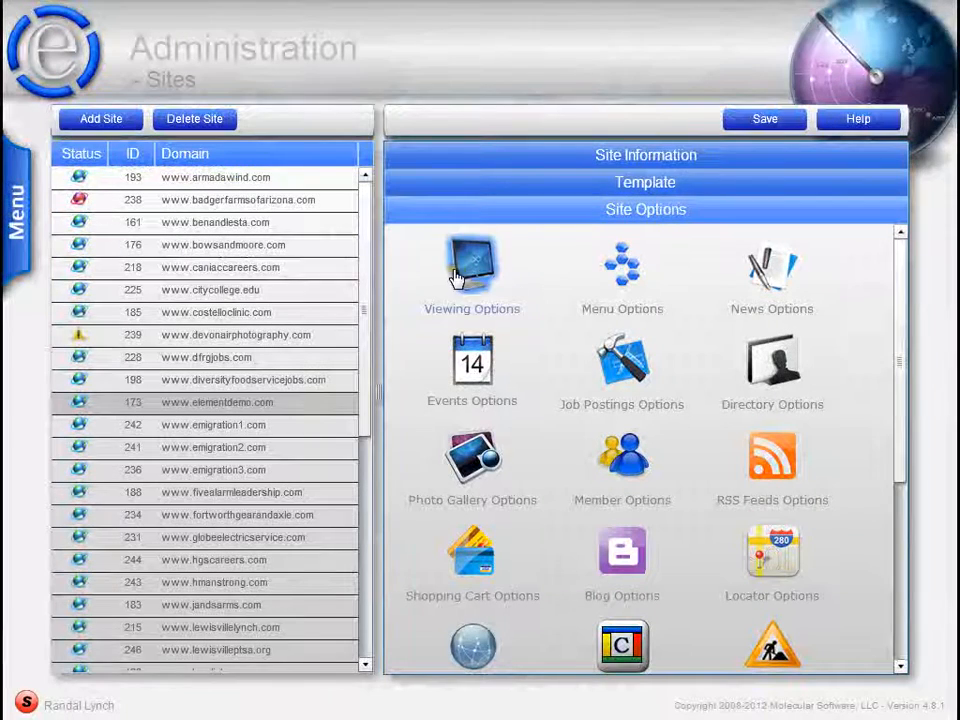